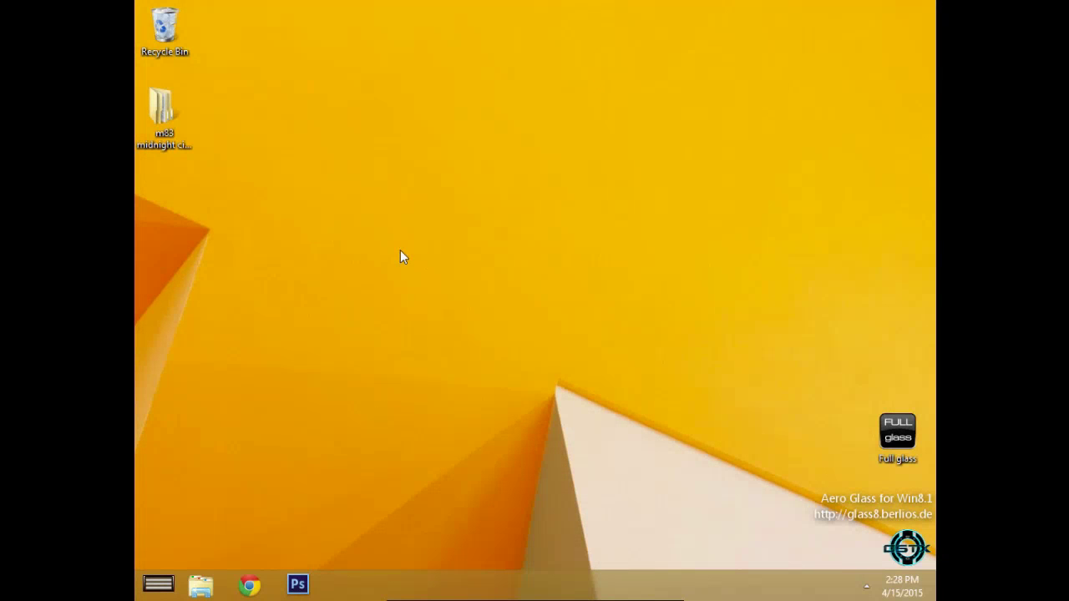
click(158, 120)
right_click(275, 142)
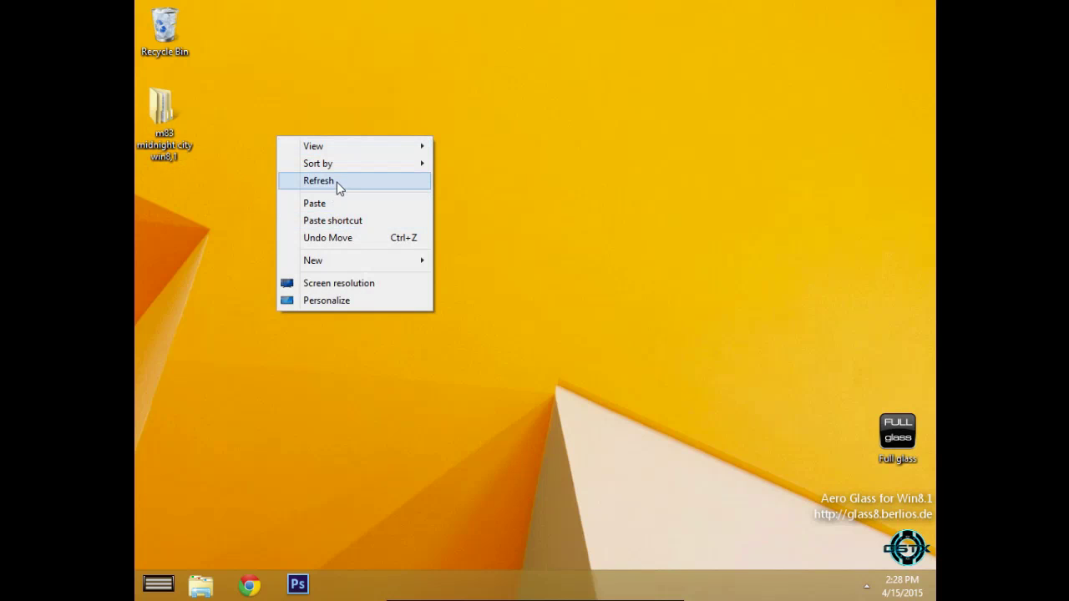
click(336, 182)
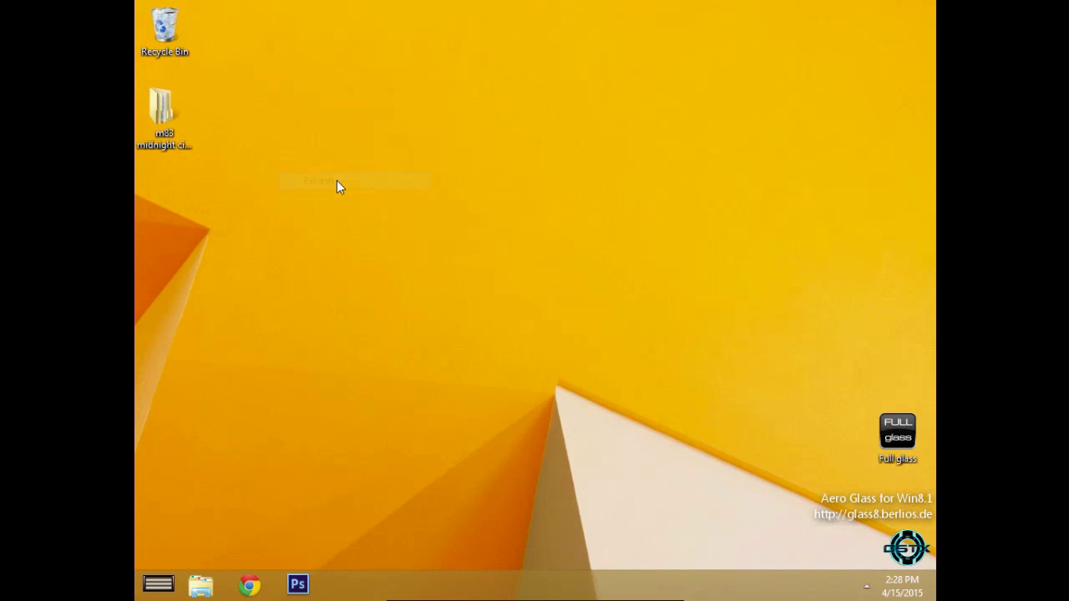
right_click(218, 120)
click(272, 165)
click(159, 584)
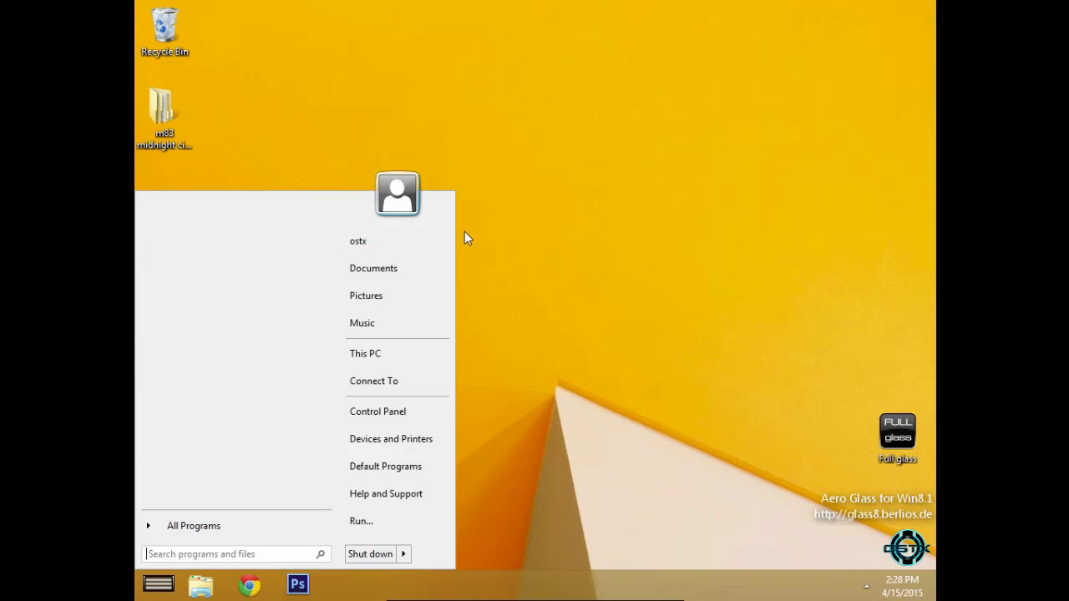
click(506, 241)
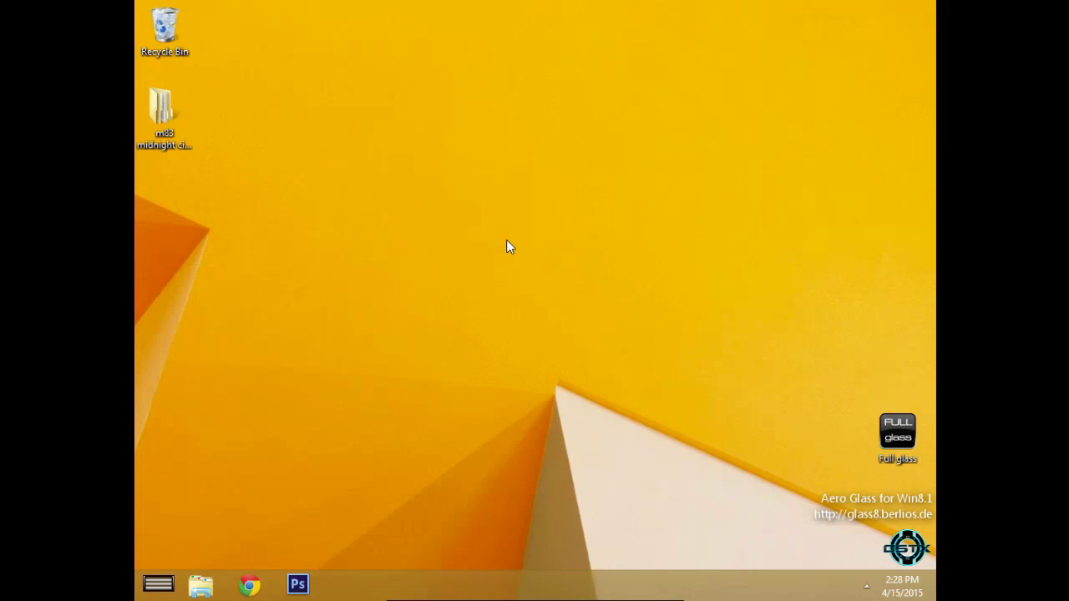
Open This PC, move its window toward the middle of the desktop to view the drives, and close it
click(159, 584)
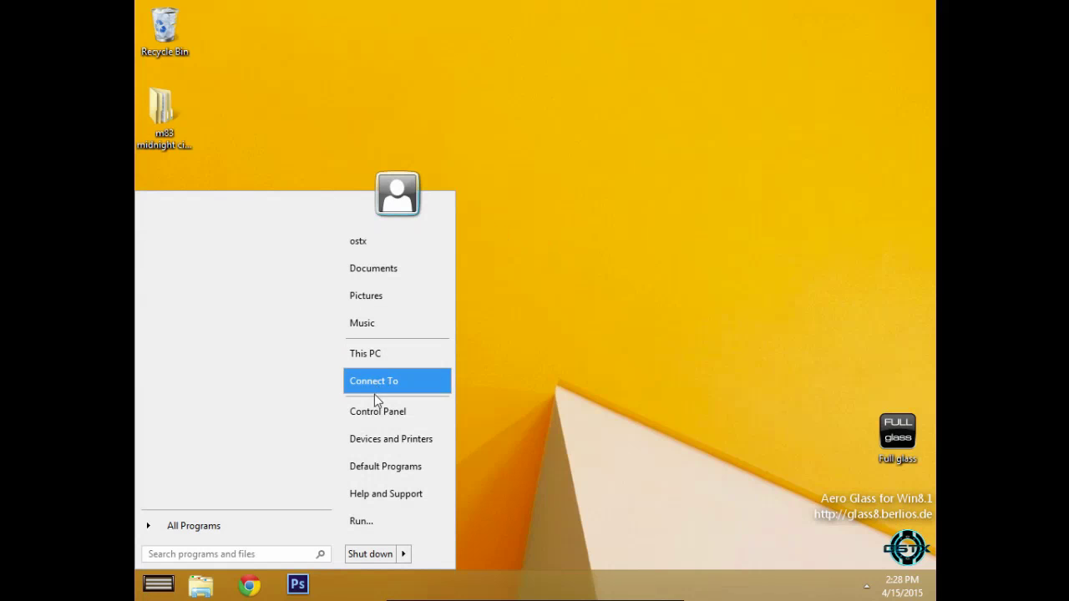
click(392, 361)
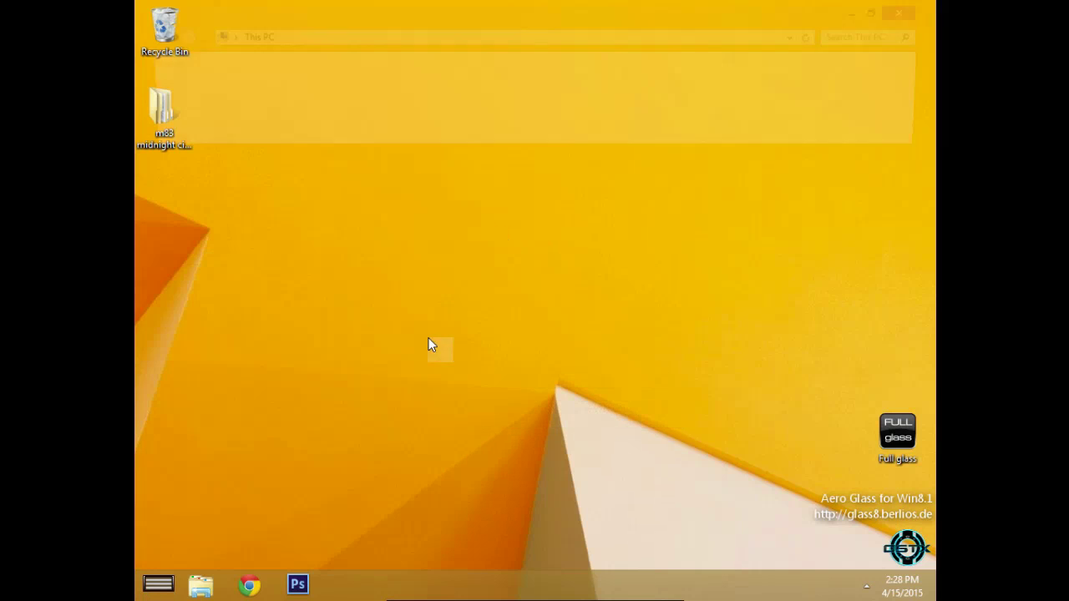
drag(488, 13, 573, 56)
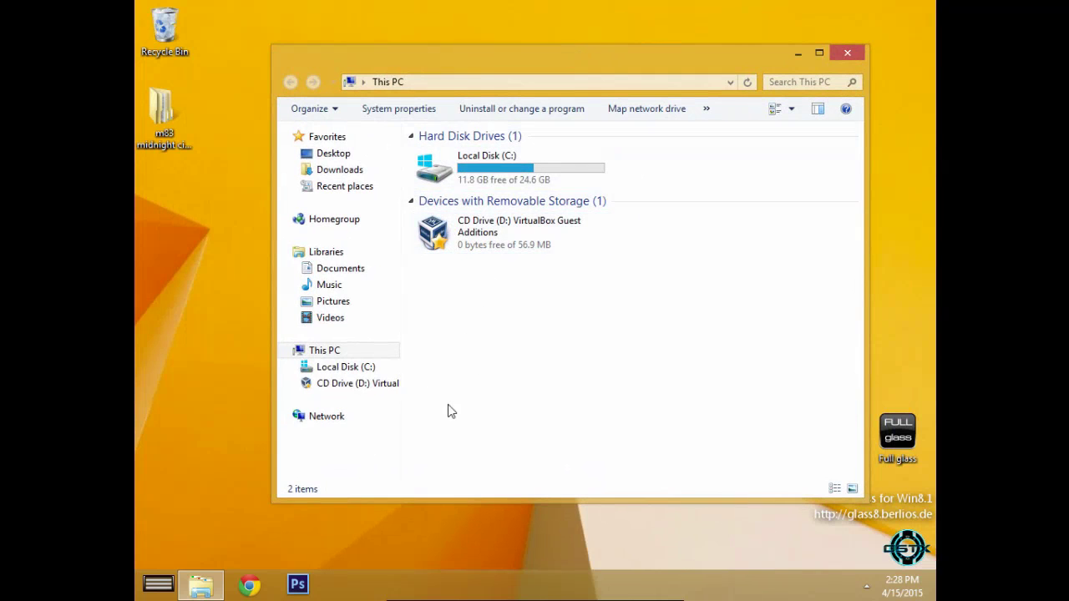
click(856, 54)
Open the m83 midnight city win8,1 folder maximized and preview image 22 from its Logon background subfolder, returning to the main folder
double_click(180, 121)
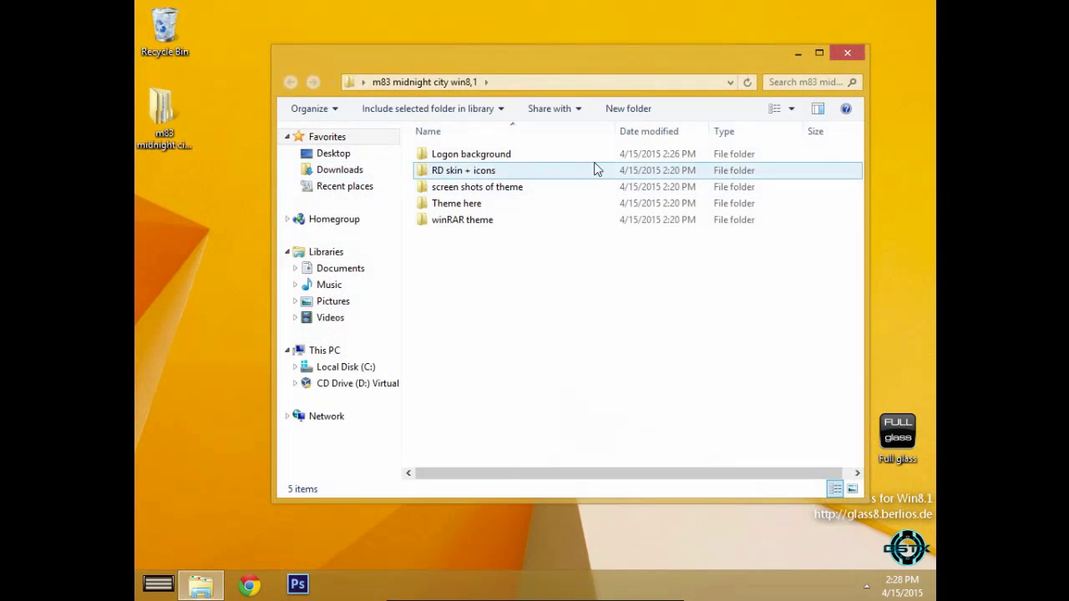
click(819, 53)
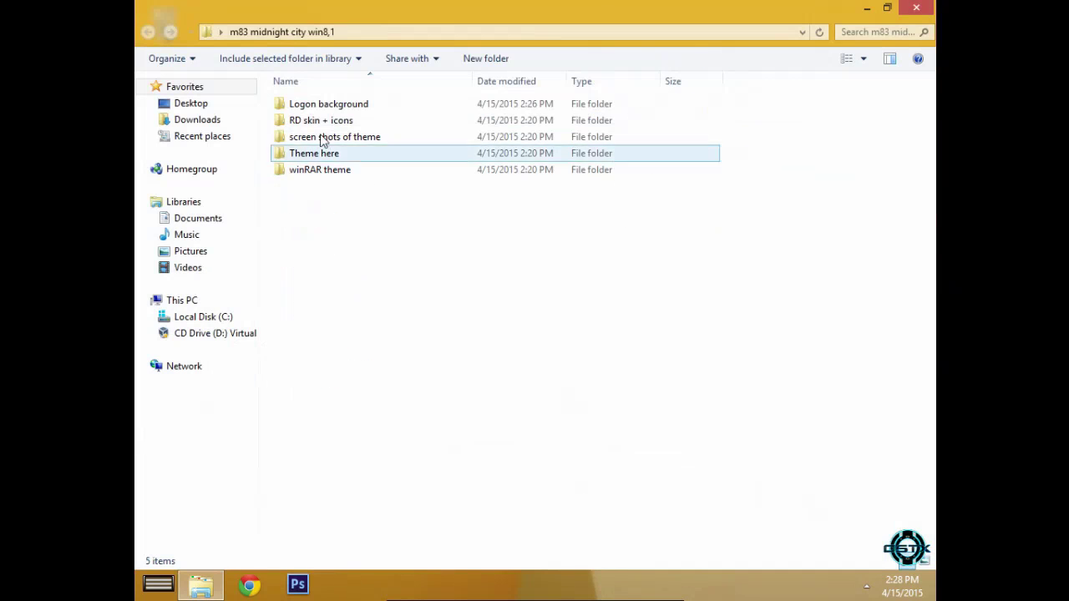
double_click(342, 110)
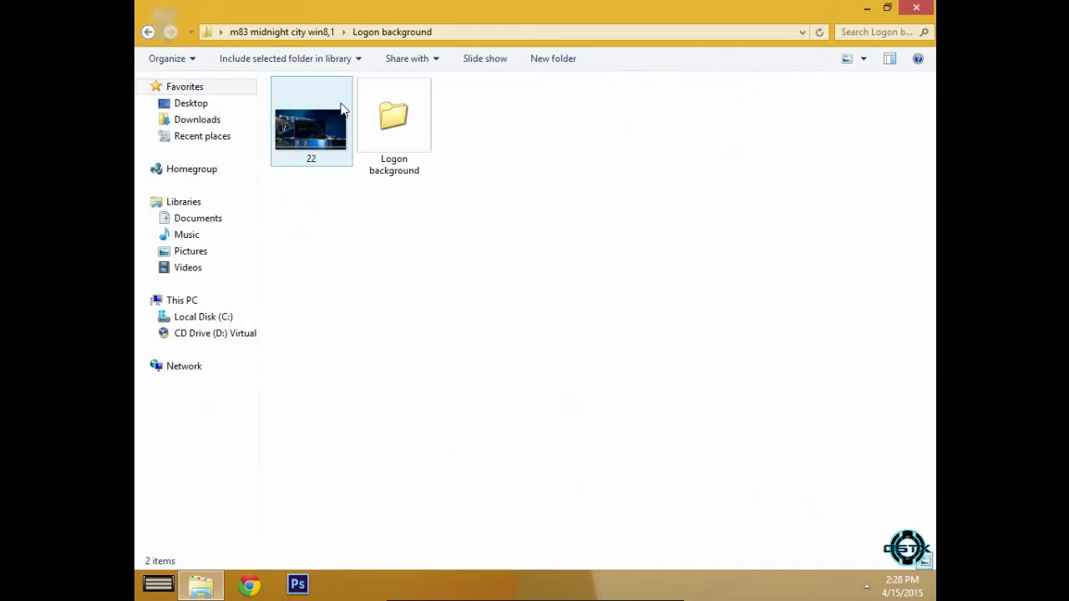
right_click(309, 147)
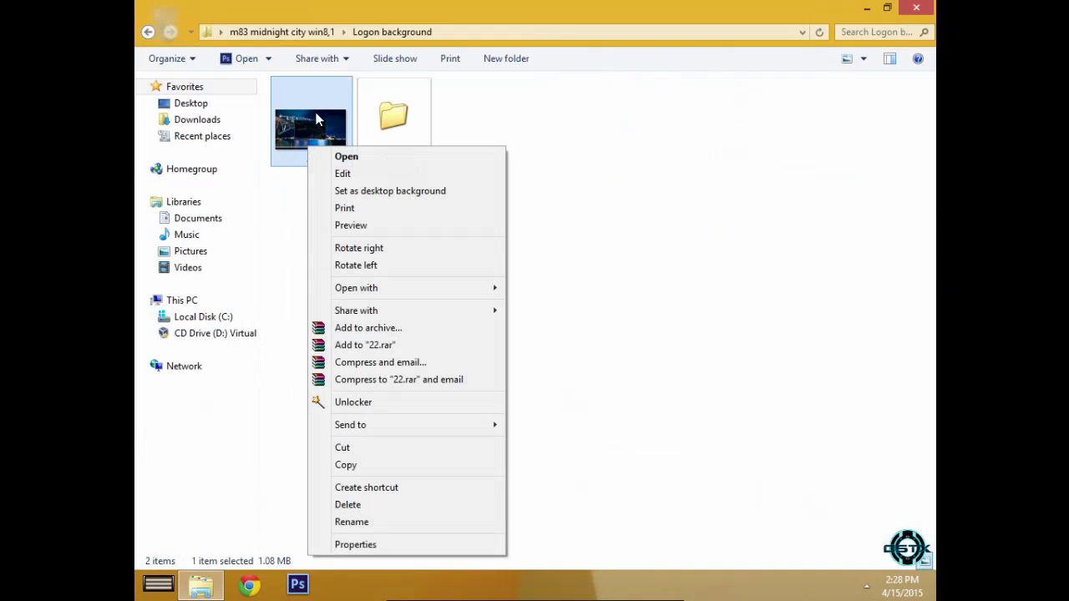
click(388, 228)
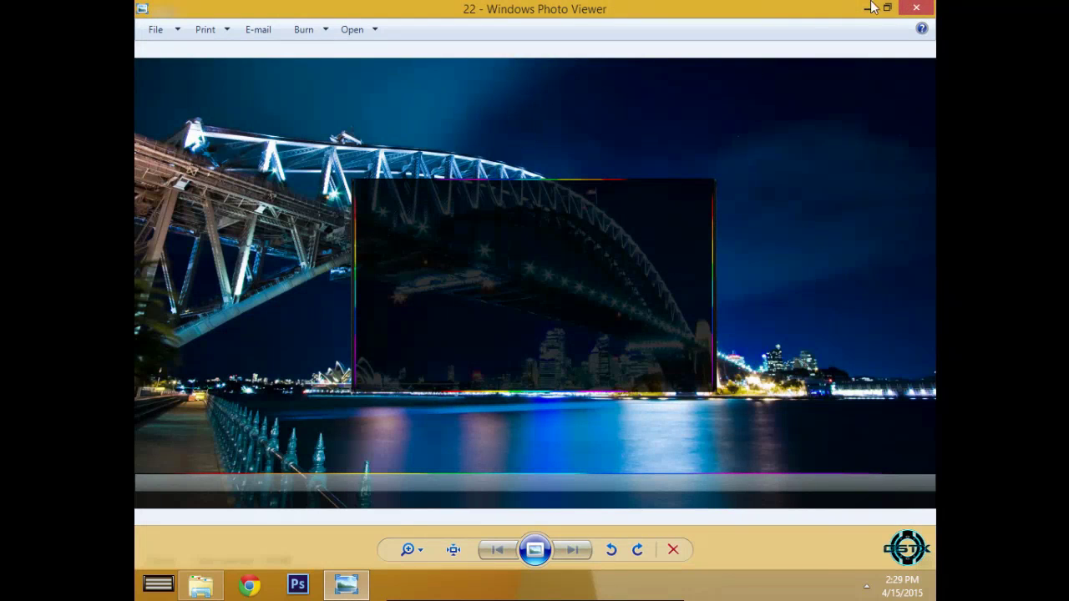
click(916, 7)
click(150, 33)
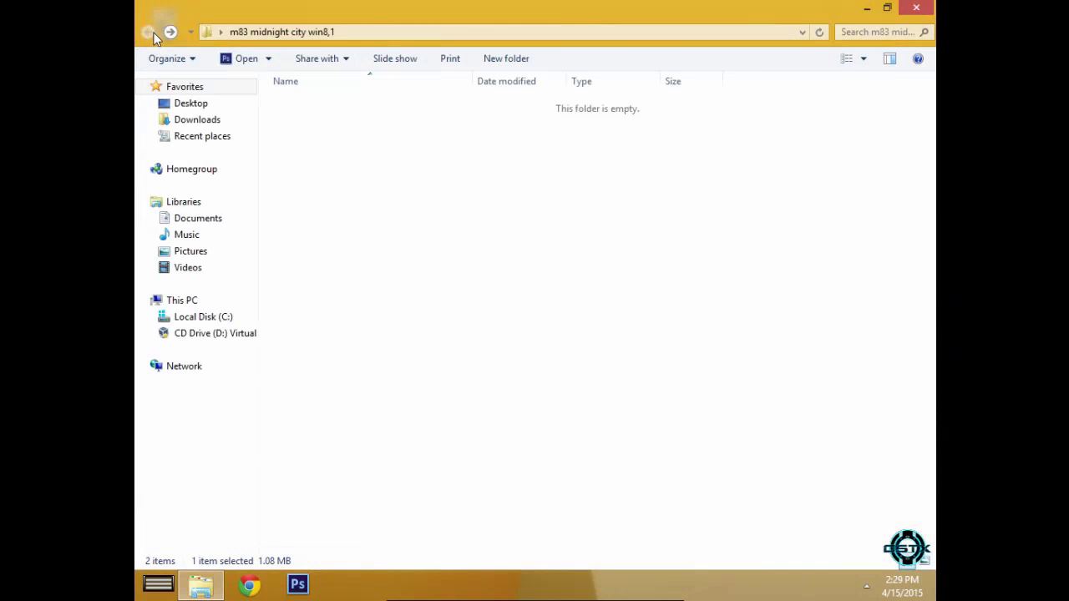
Examine the RD skin + icons folder and look through all the icons in its Icons subfolder, returning to the main theme folder
double_click(325, 120)
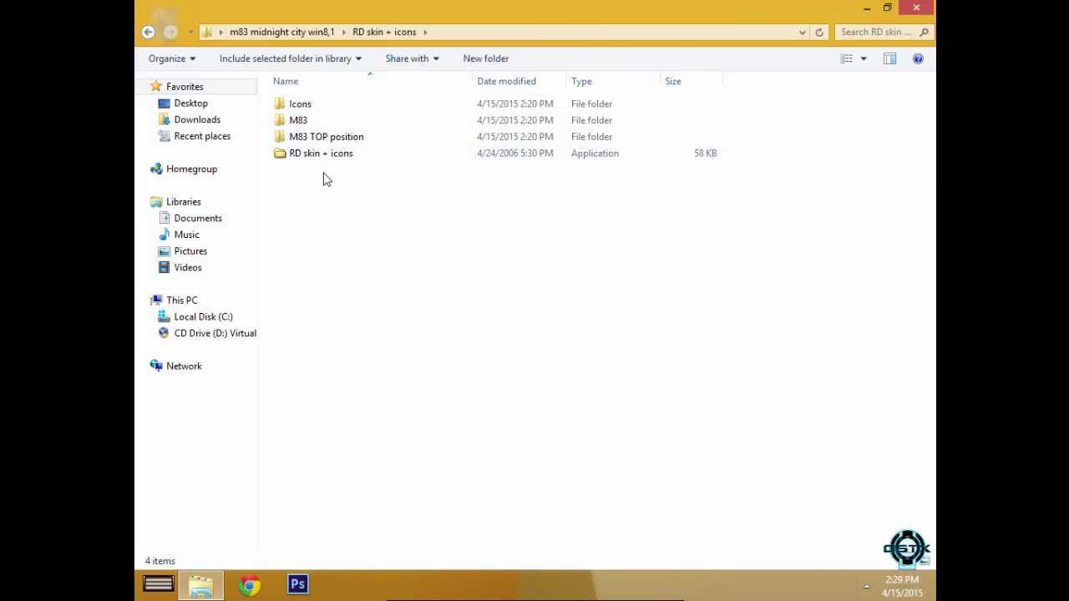
click(150, 34)
double_click(352, 122)
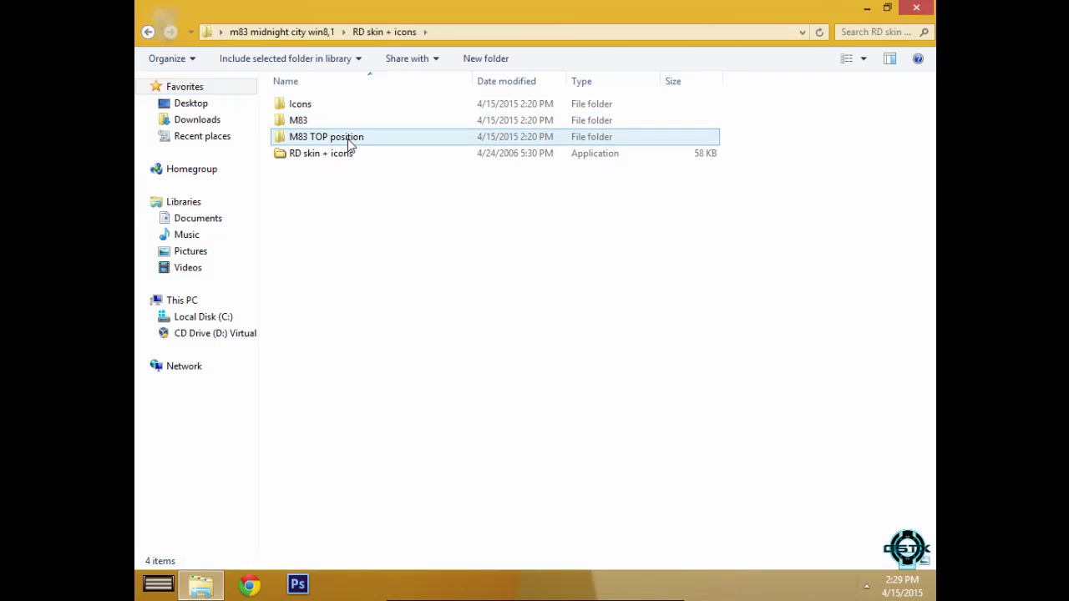
click(315, 106)
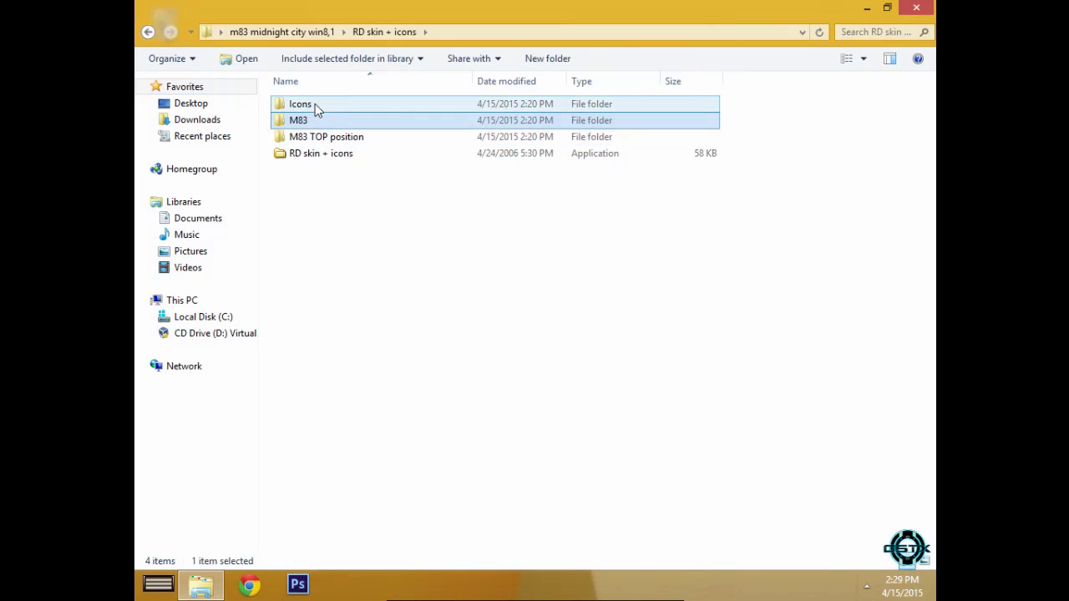
double_click(315, 106)
scroll(420, 267, down, 2)
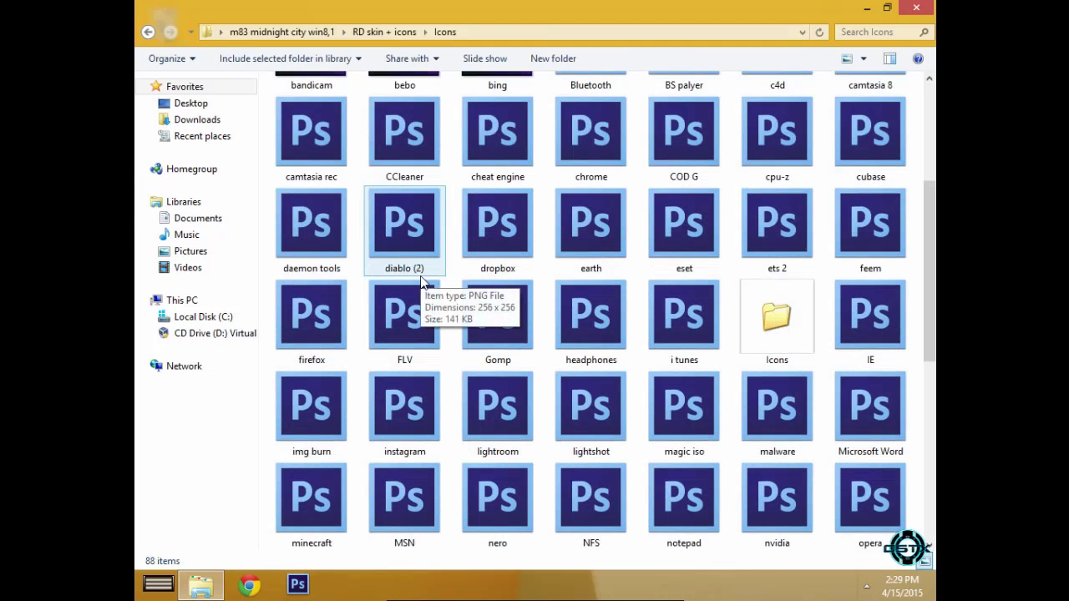
scroll(422, 282, up, 2)
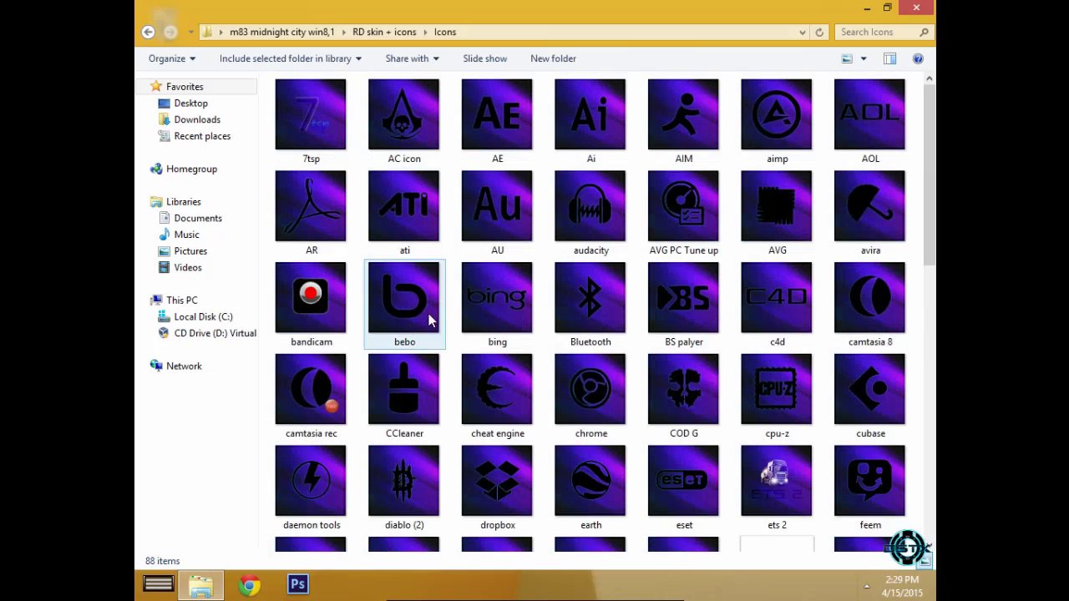
scroll(509, 355, down, 8)
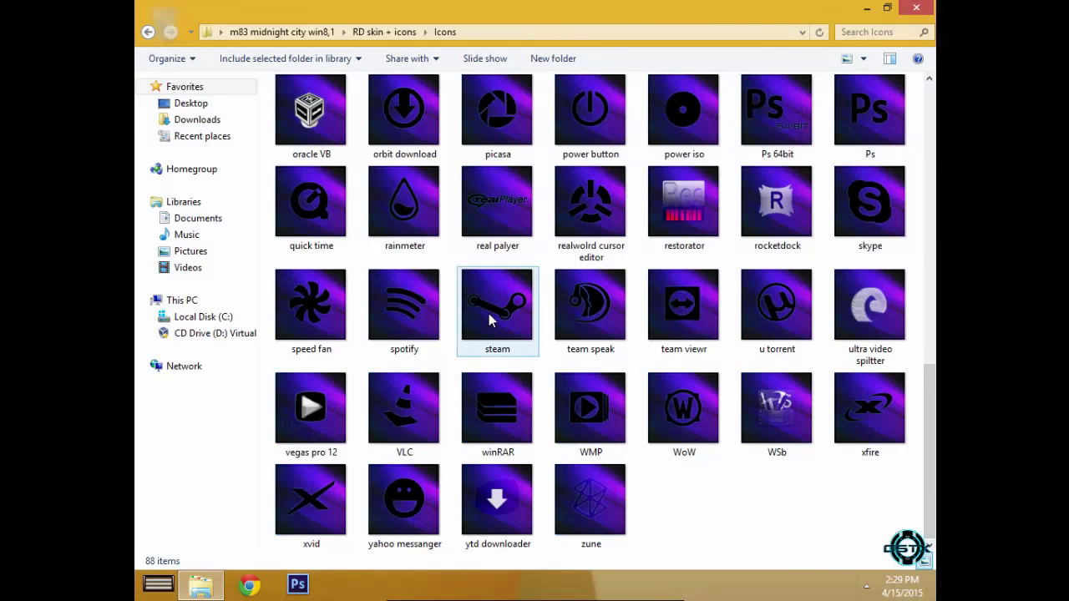
scroll(490, 319, up, 8)
click(148, 32)
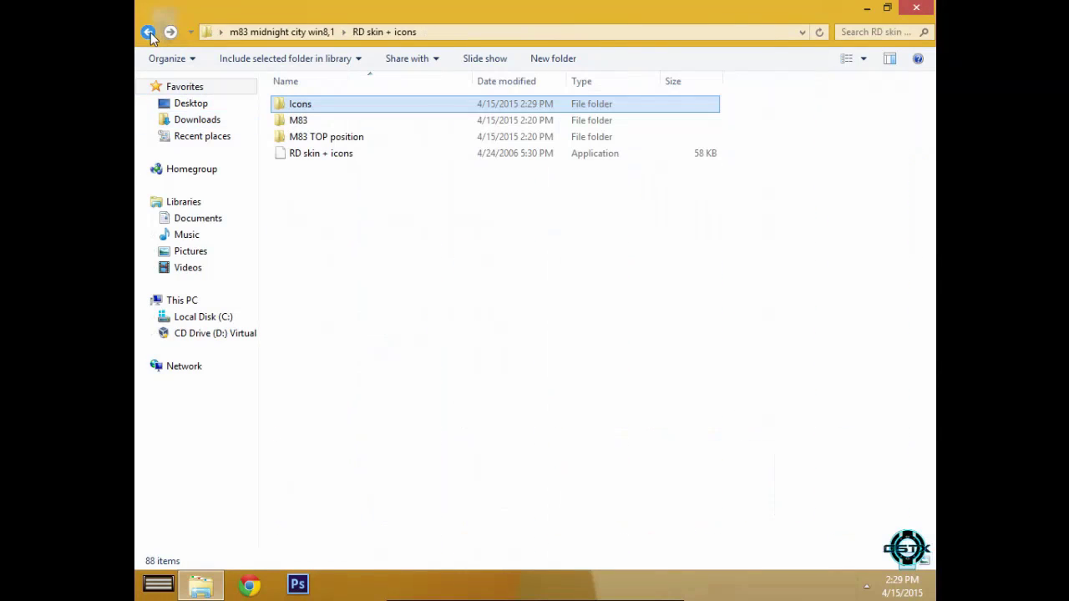
click(147, 32)
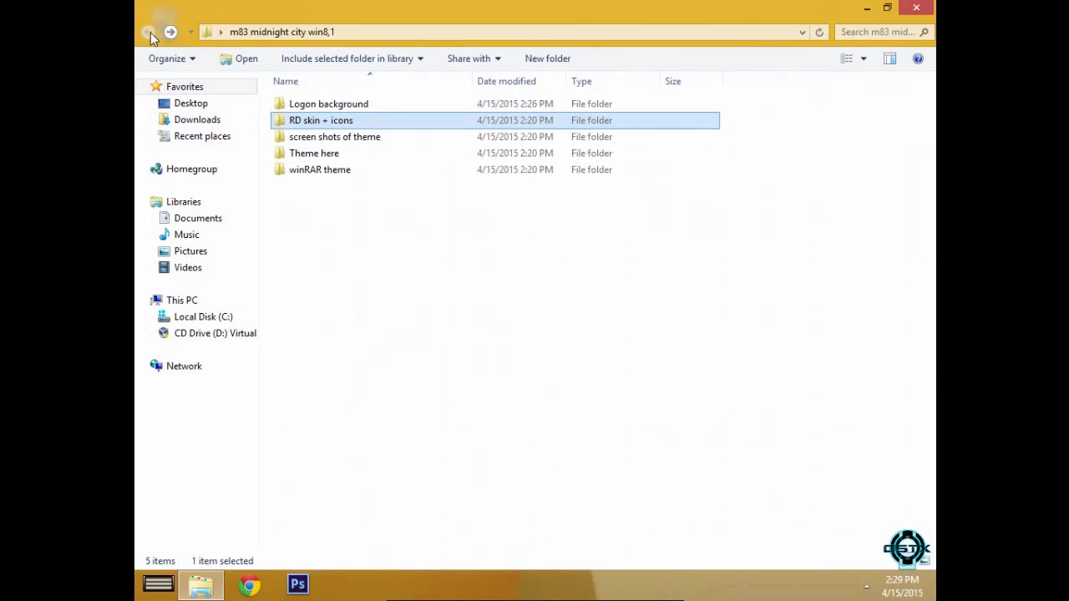
Preview the images in the screen shots of theme folder, starting at 3fo0ZD9 and going back to BPf2dXB for another look
double_click(327, 137)
right_click(317, 115)
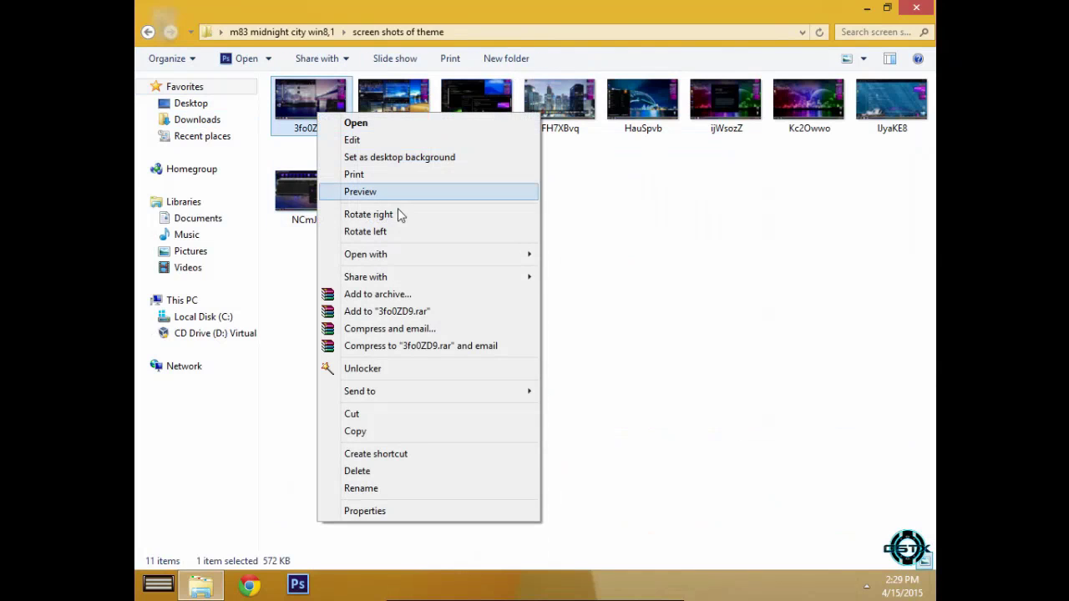
click(389, 193)
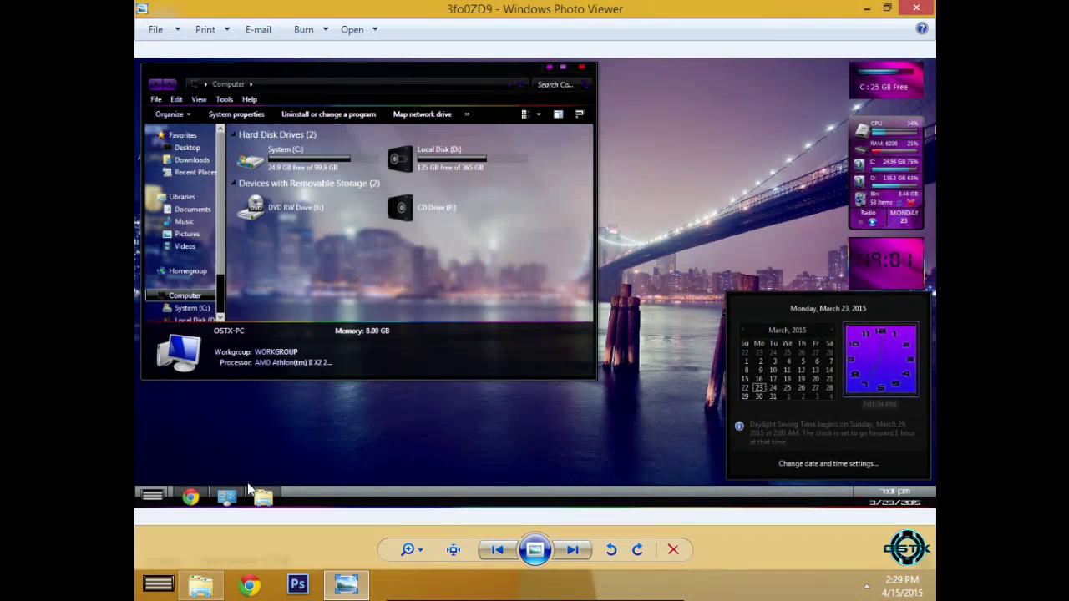
click(571, 552)
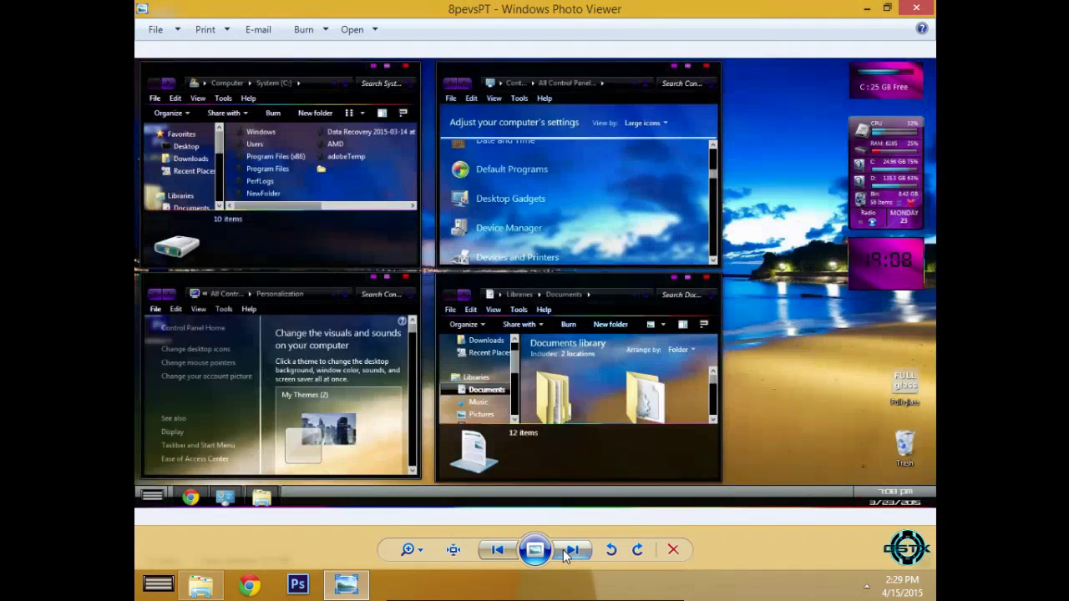
click(571, 551)
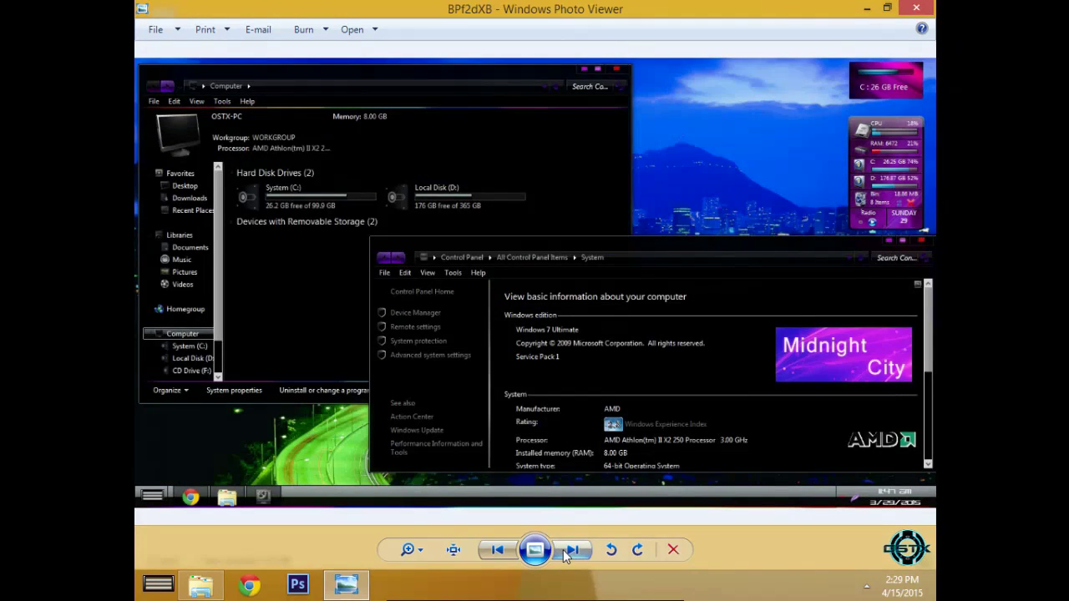
click(571, 551)
click(571, 551)
click(495, 549)
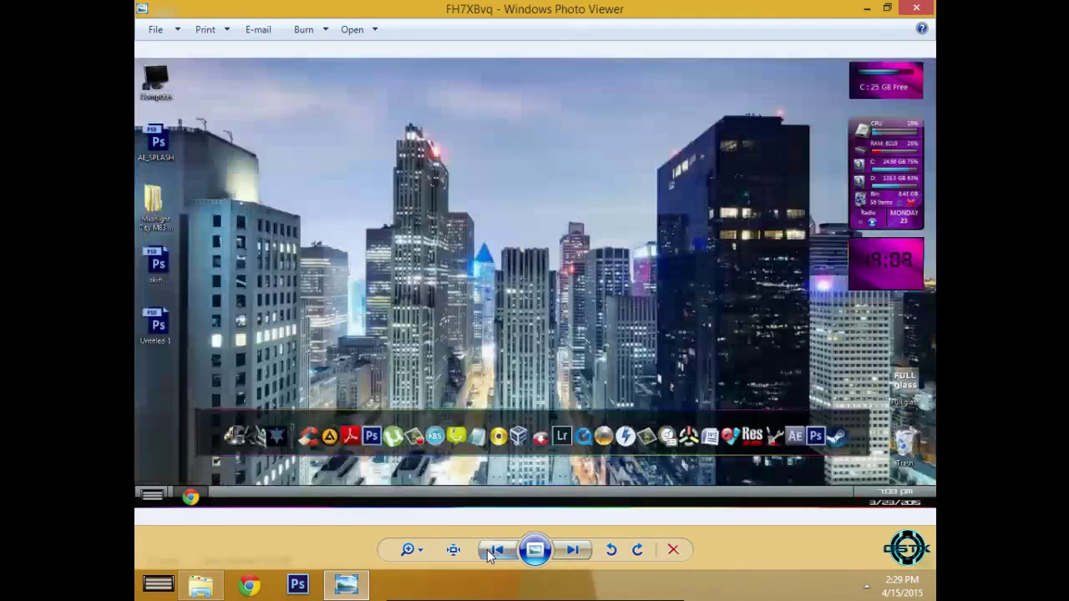
click(493, 551)
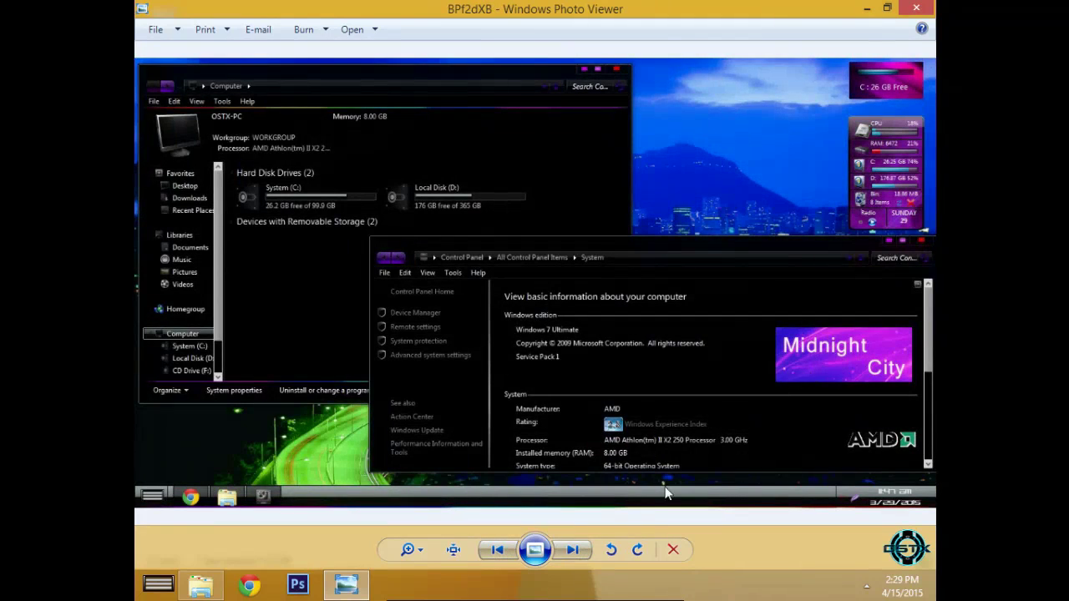
Continue through the theme screenshots after BPf2dXB and return to ijWsozZ to view the Photoshop splash screen
click(571, 551)
click(572, 551)
click(571, 551)
click(571, 553)
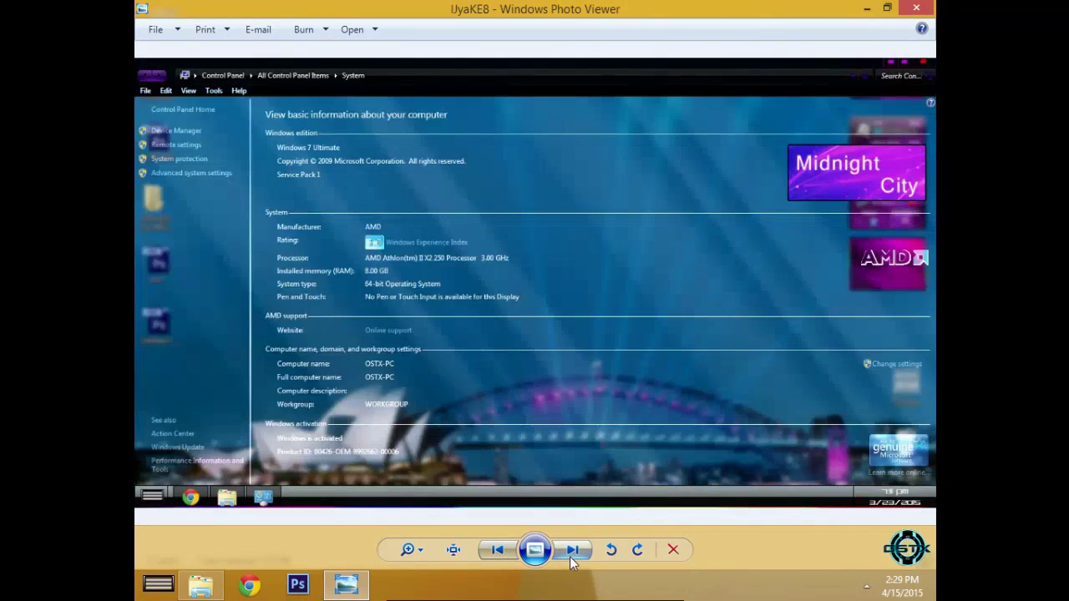
click(571, 553)
click(571, 553)
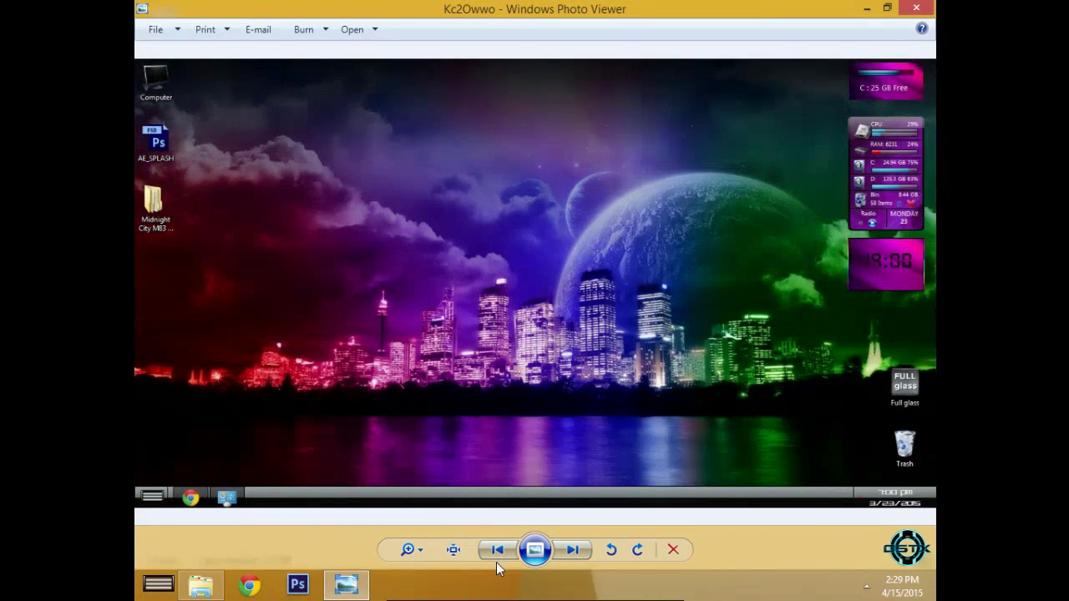
click(498, 550)
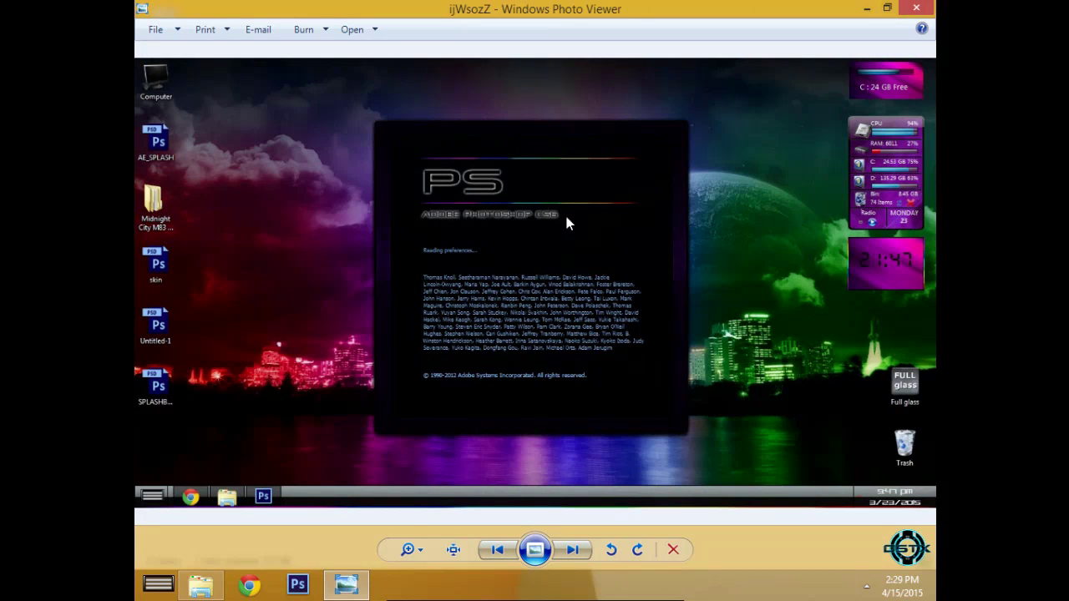
View the remaining theme screenshots, including NCmJptu and WjFeugh, and close the image preview
click(573, 550)
click(572, 549)
click(573, 549)
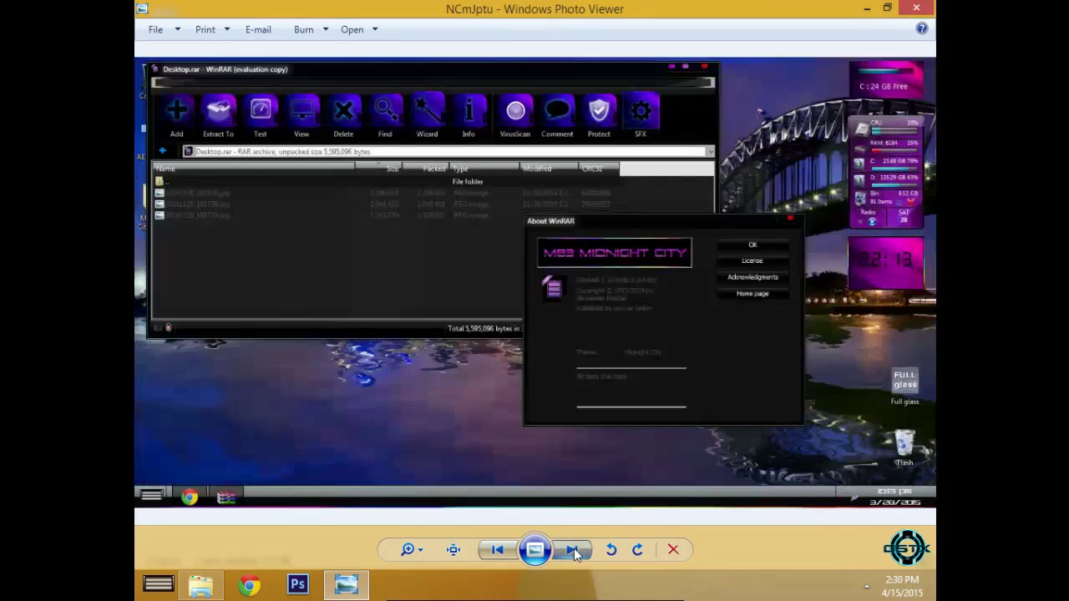
click(573, 549)
click(497, 550)
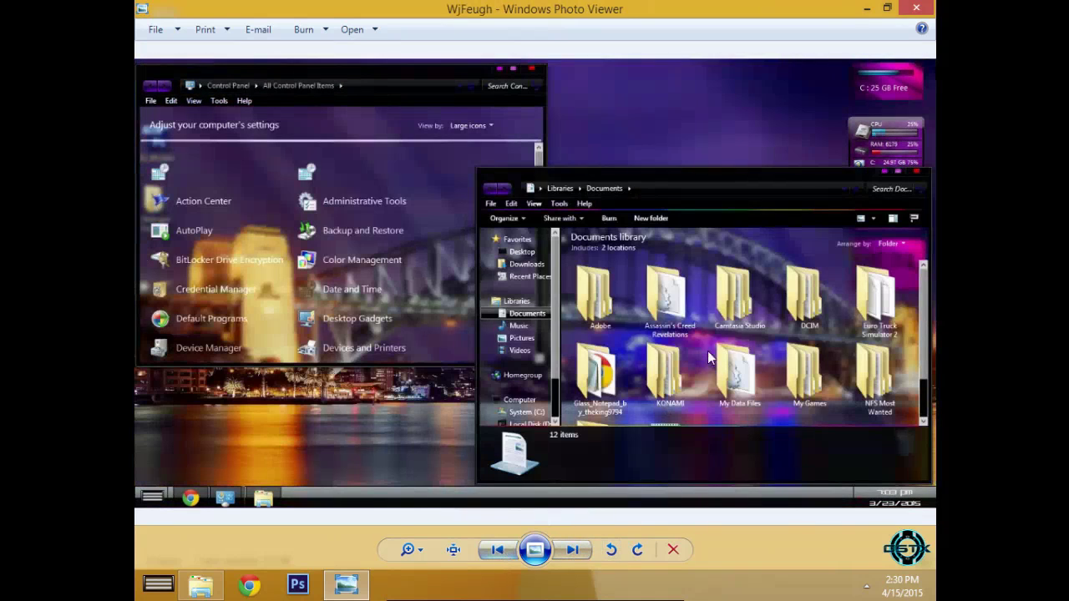
click(917, 8)
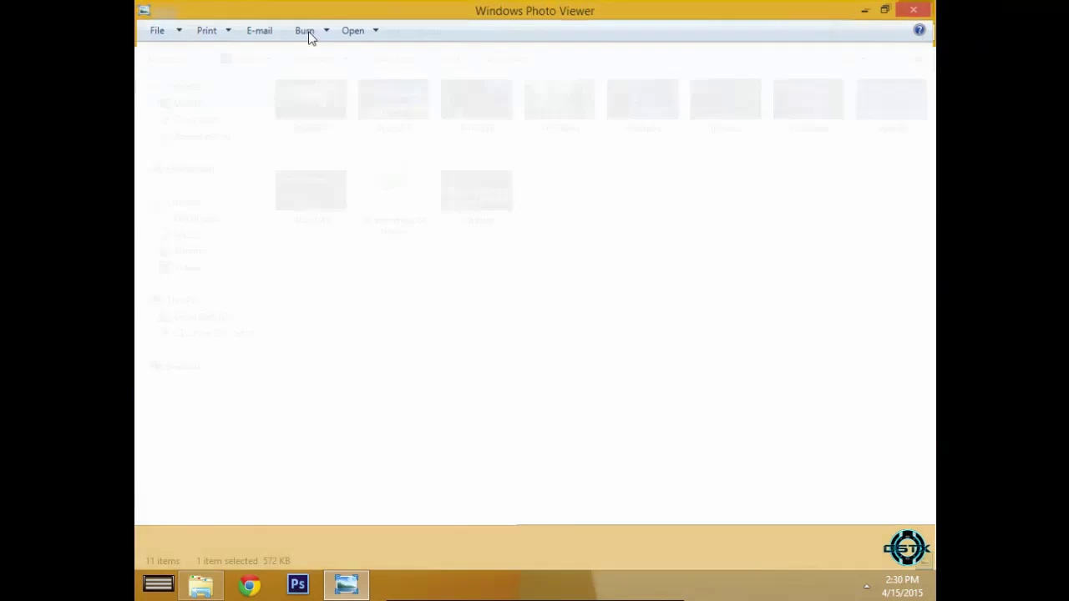
Return to the main theme folder and open the winRAR theme subfolder to examine its files
click(147, 31)
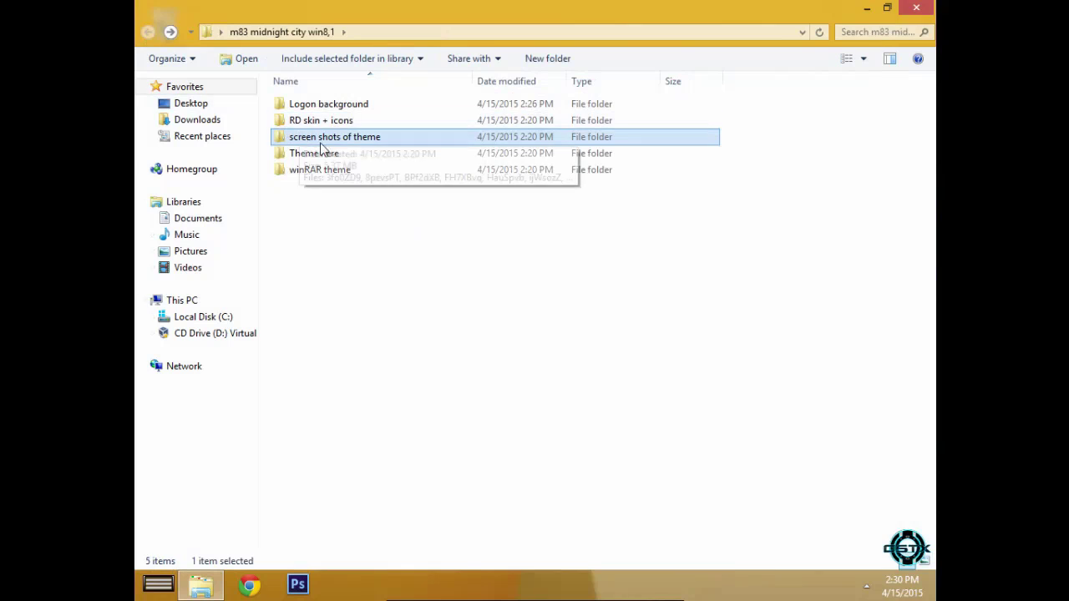
click(334, 172)
double_click(334, 173)
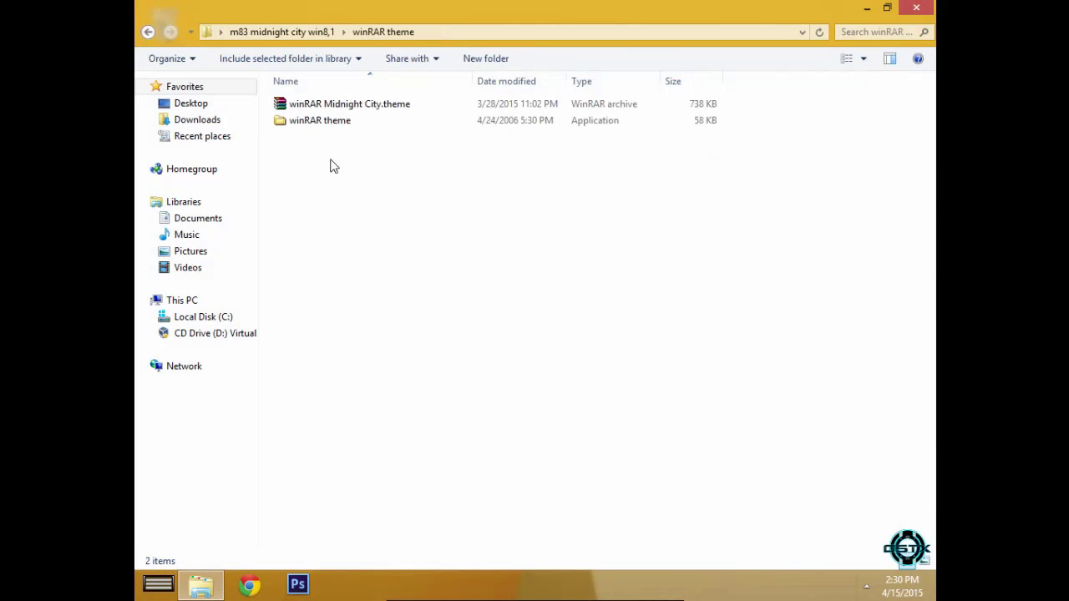
Install the WinRAR interface theme from winRAR Midnight City.theme, dismissing the license reminder and allowing WinRAR archiver to make changes
click(342, 109)
double_click(361, 110)
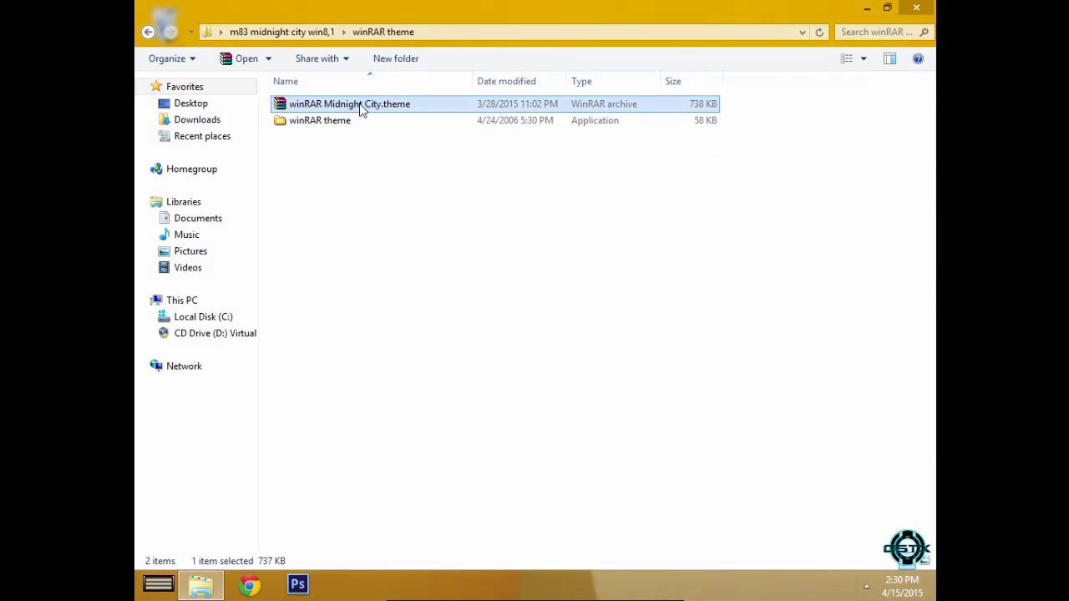
click(608, 349)
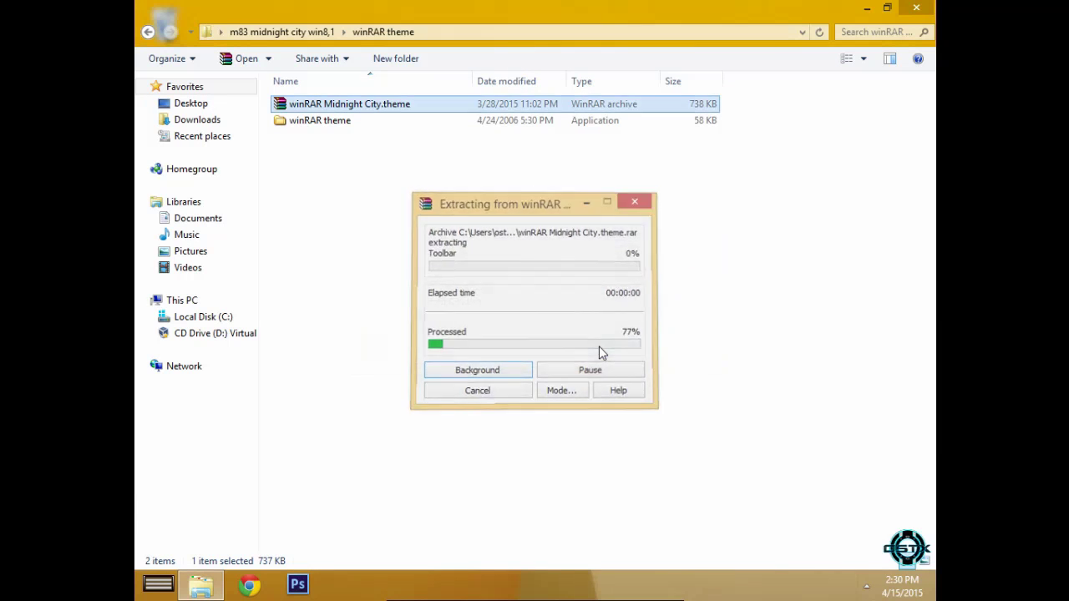
click(660, 351)
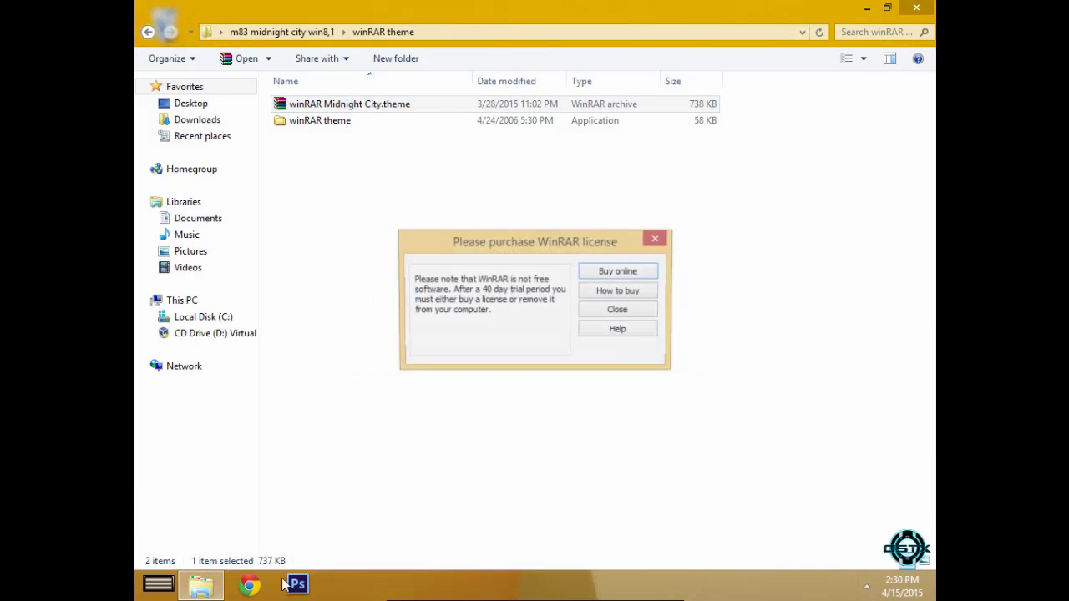
click(655, 238)
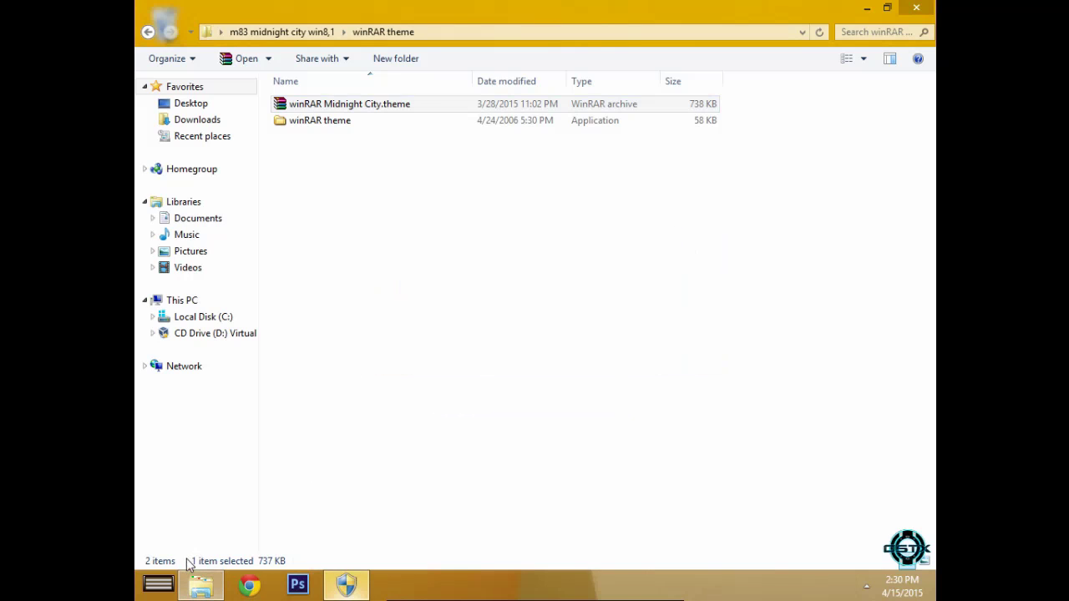
click(344, 588)
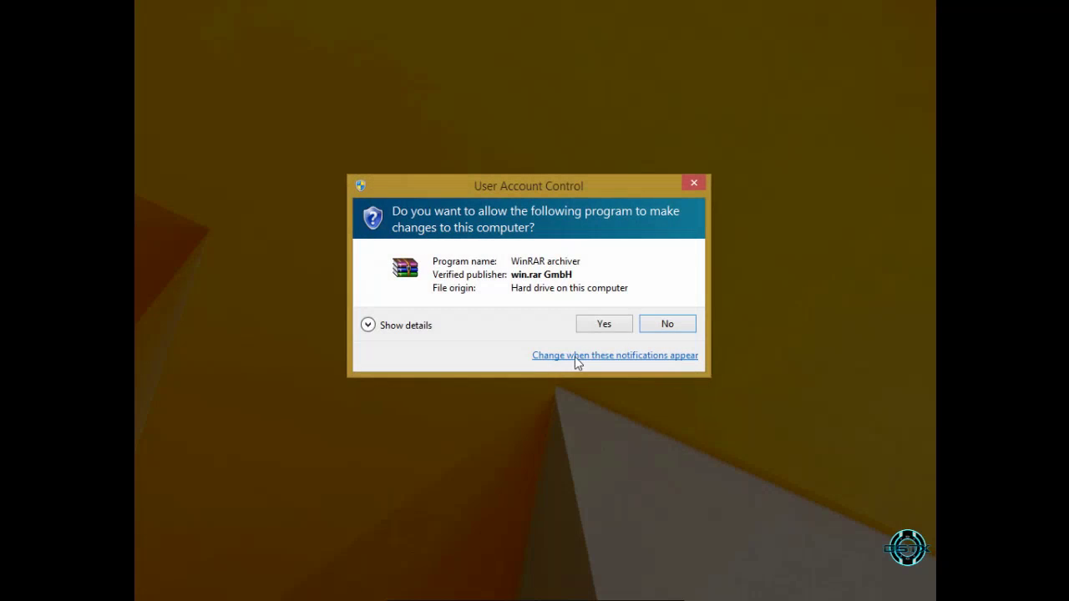
click(626, 324)
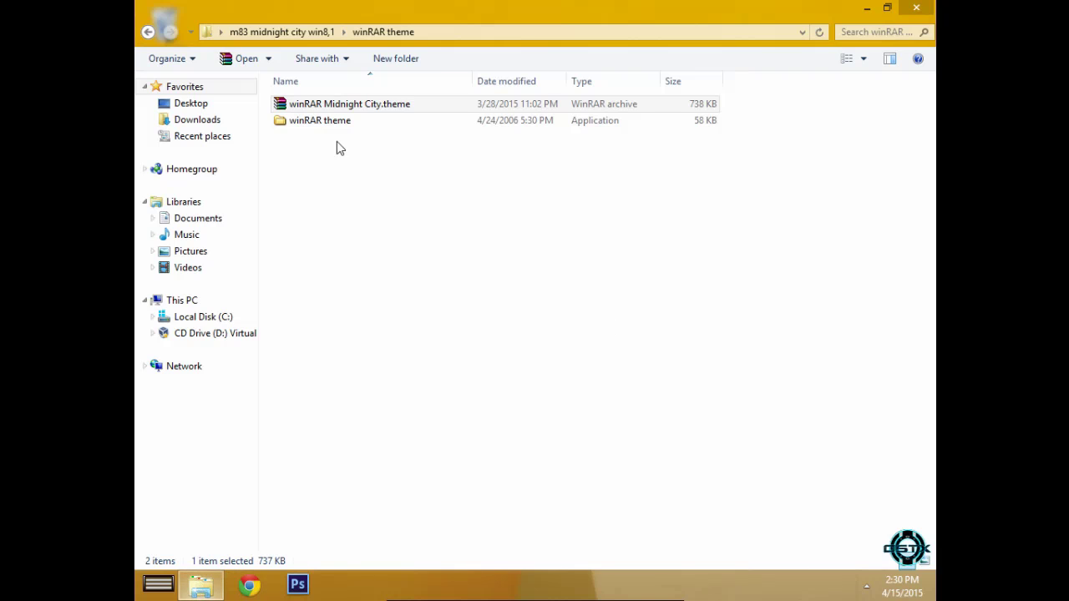
Open winRAR Midnight City.theme with WinRAR archiver, declining another theme installation and dismissing the license reminder
right_click(351, 110)
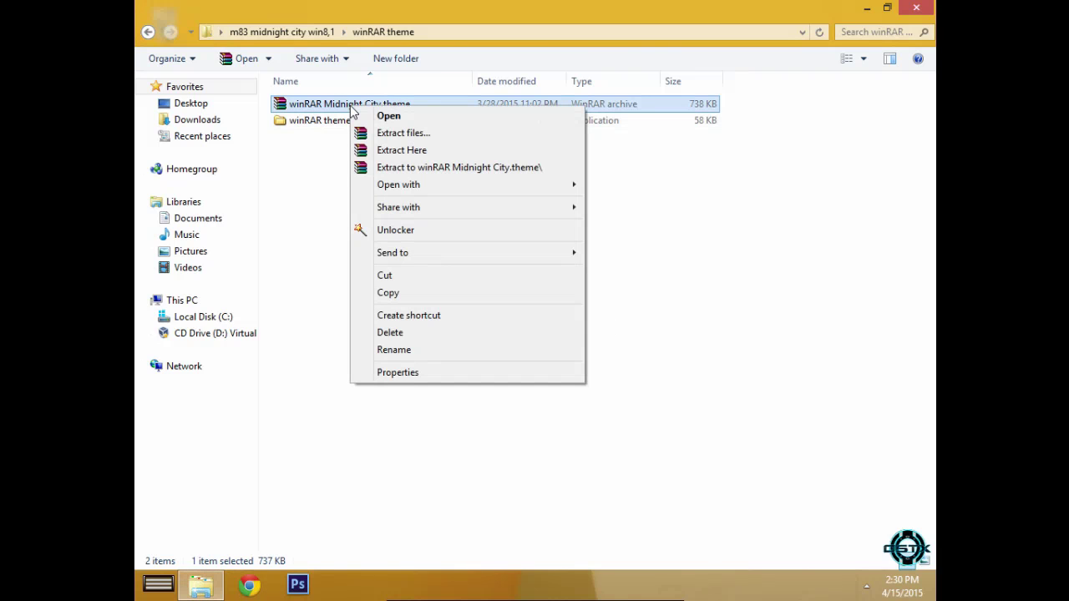
mouse_move(397, 187)
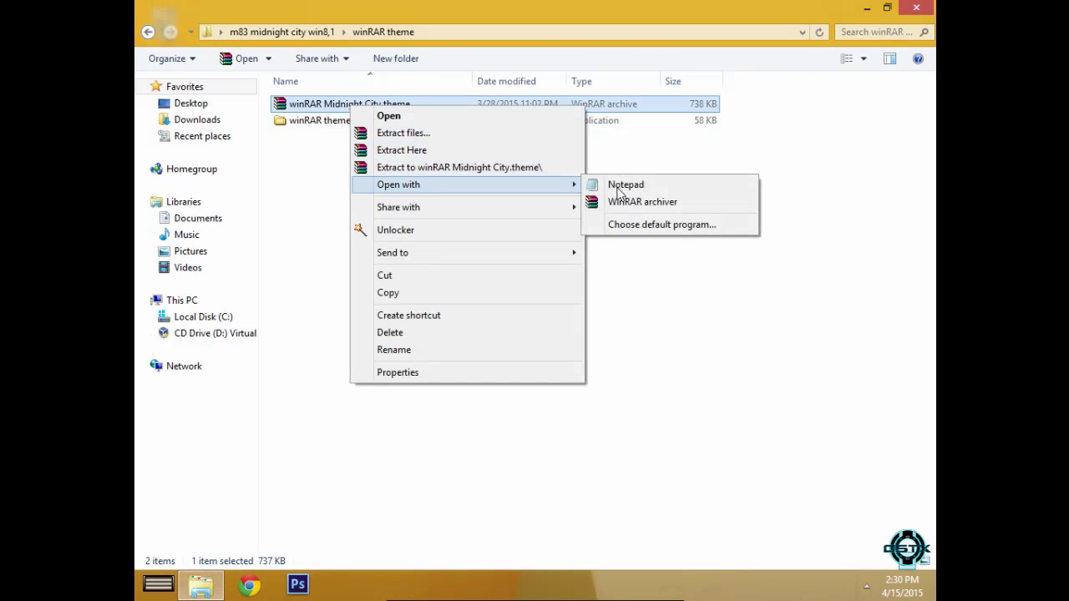
click(671, 211)
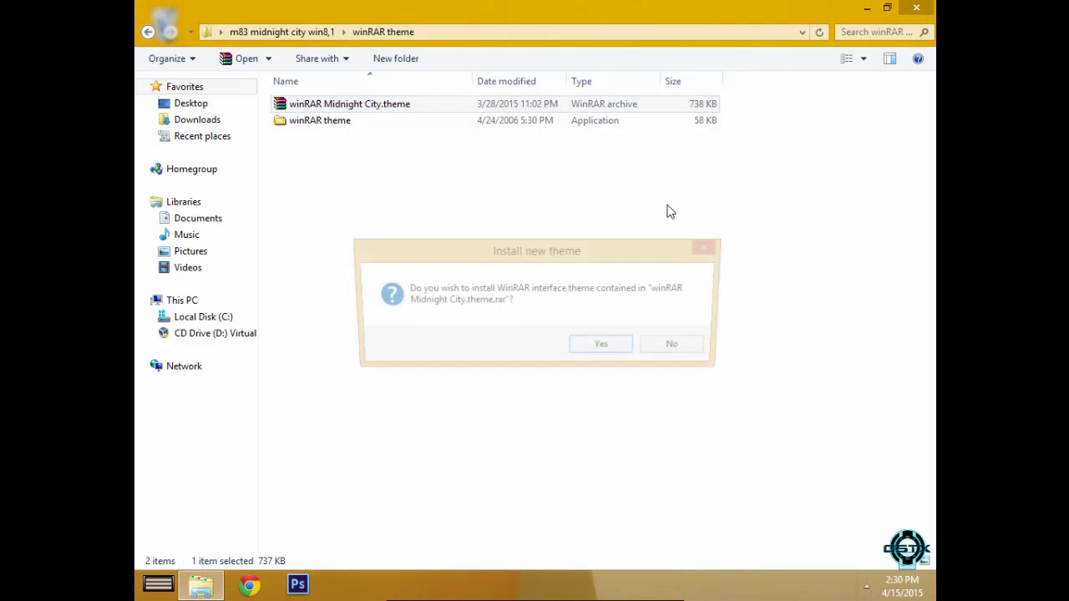
click(668, 349)
click(596, 129)
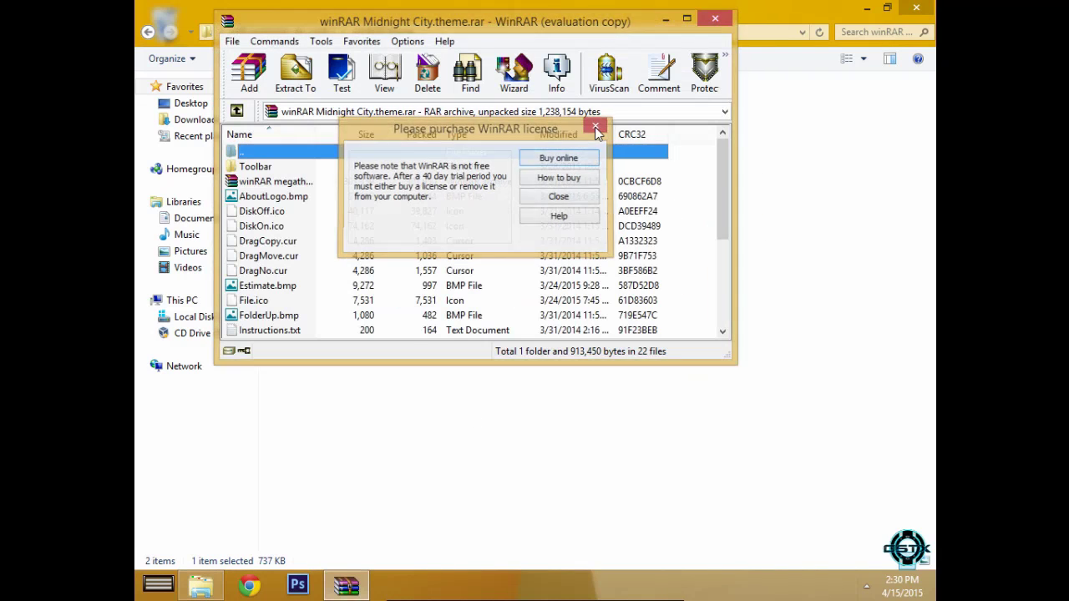
Switch WinRAR's interface to the installed Midnight City theme and close the archive window
drag(468, 21, 516, 57)
click(408, 41)
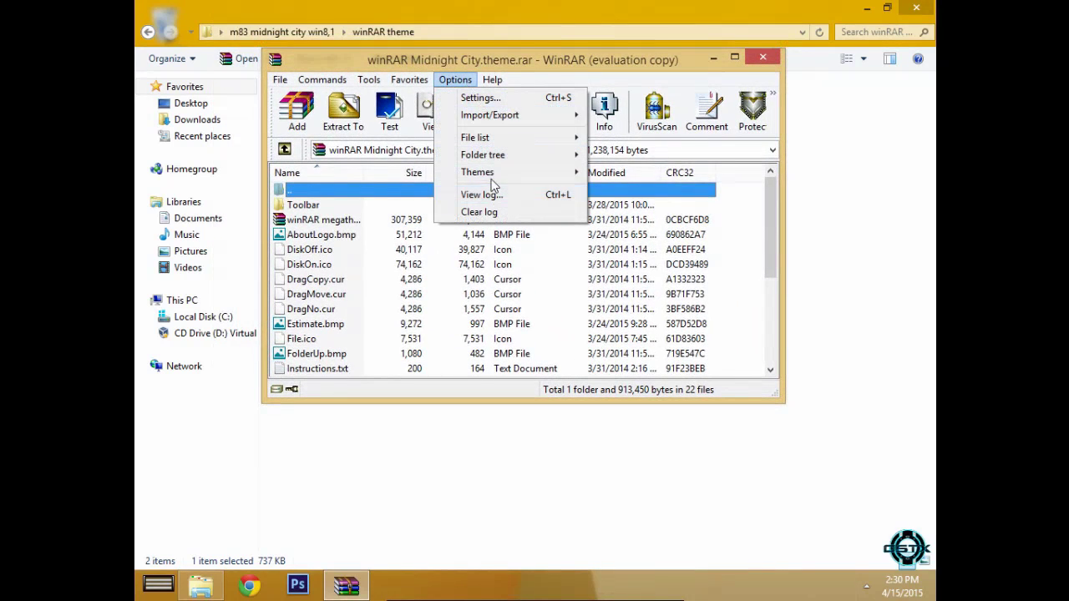
mouse_move(494, 173)
click(635, 228)
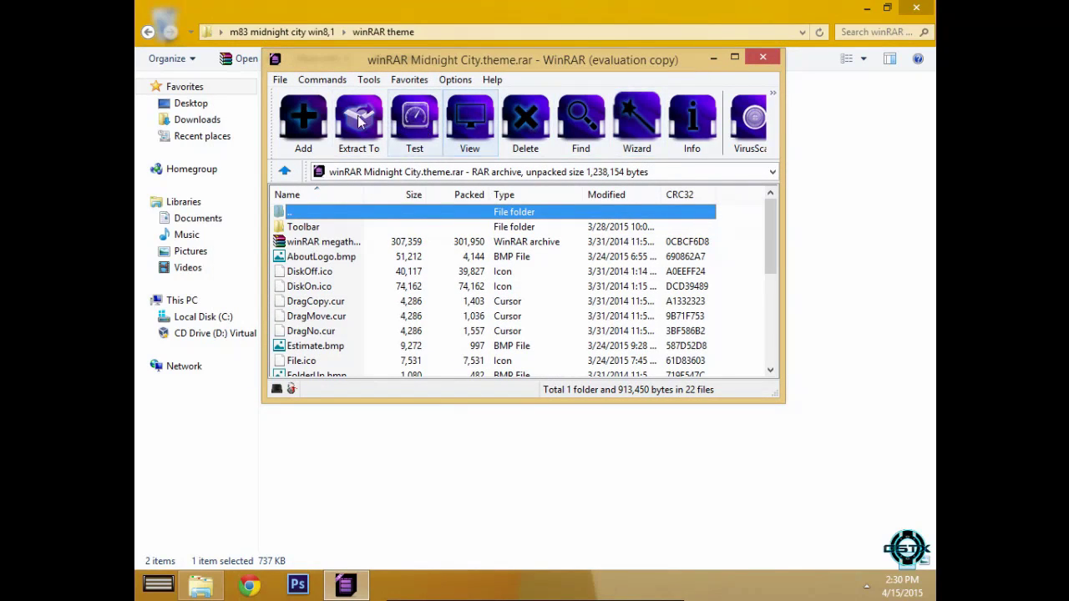
click(762, 57)
Copy the M83 Midnight City folder and THEME file from the Theme here folder of the package
click(150, 33)
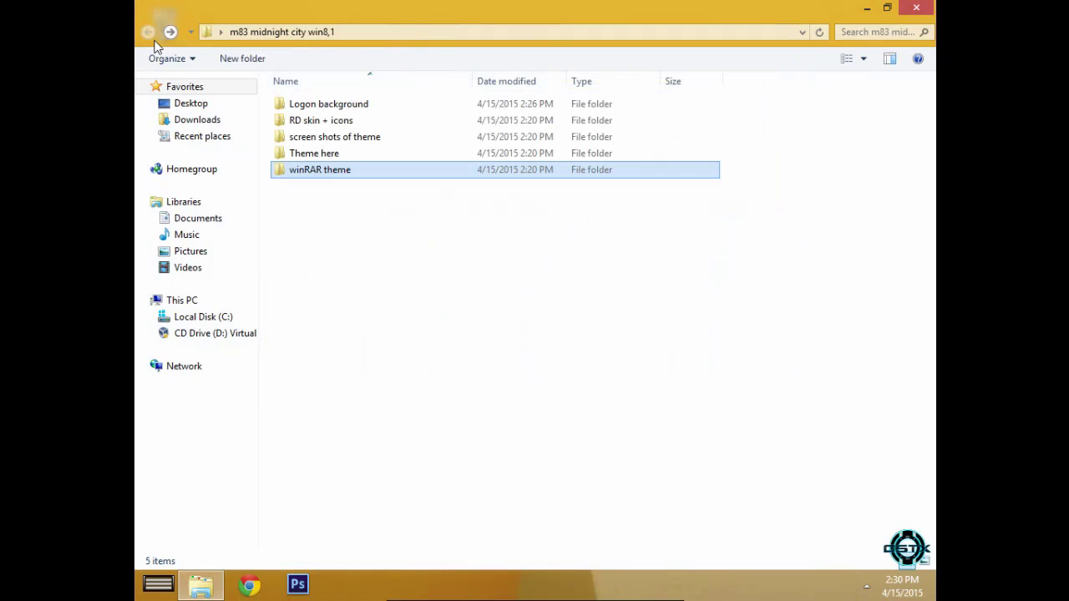
double_click(315, 157)
drag(320, 144, 298, 104)
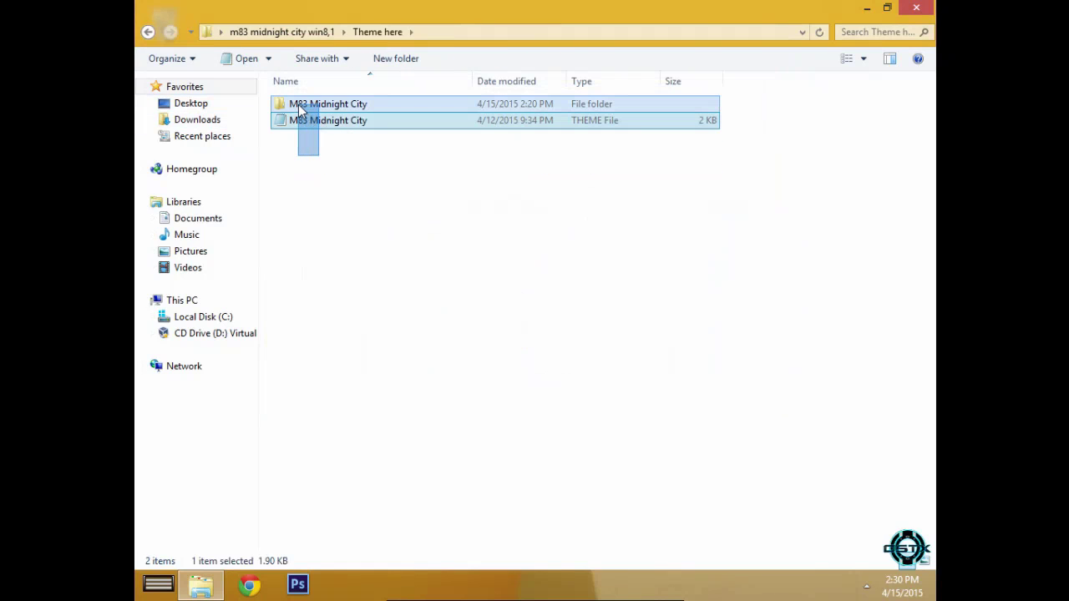
right_click(298, 104)
click(337, 332)
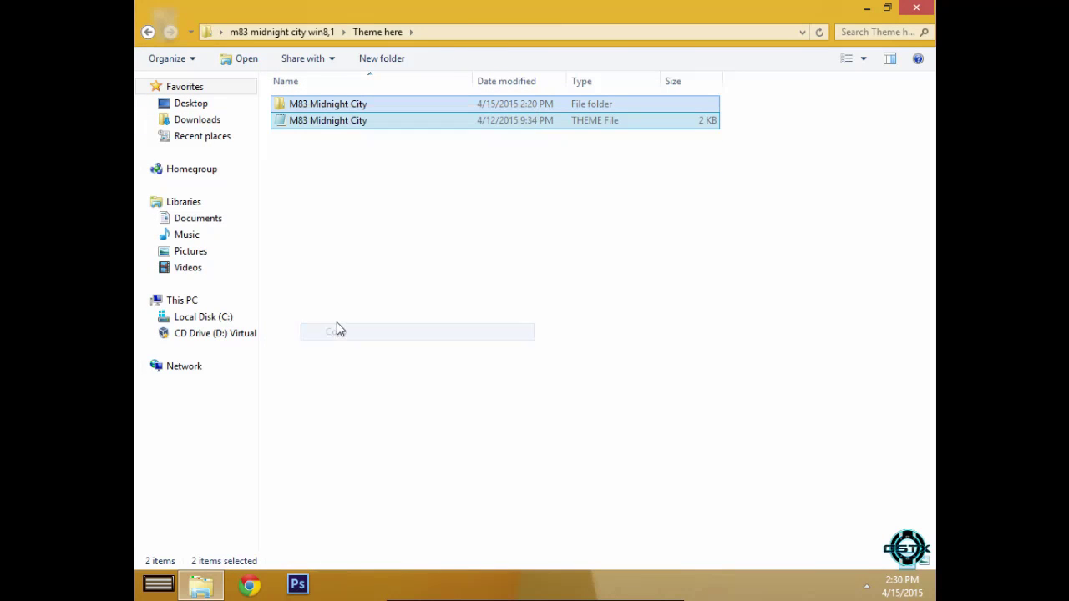
Go to the Themes folder under Windows\Resources on Local Disk (C:)
click(207, 317)
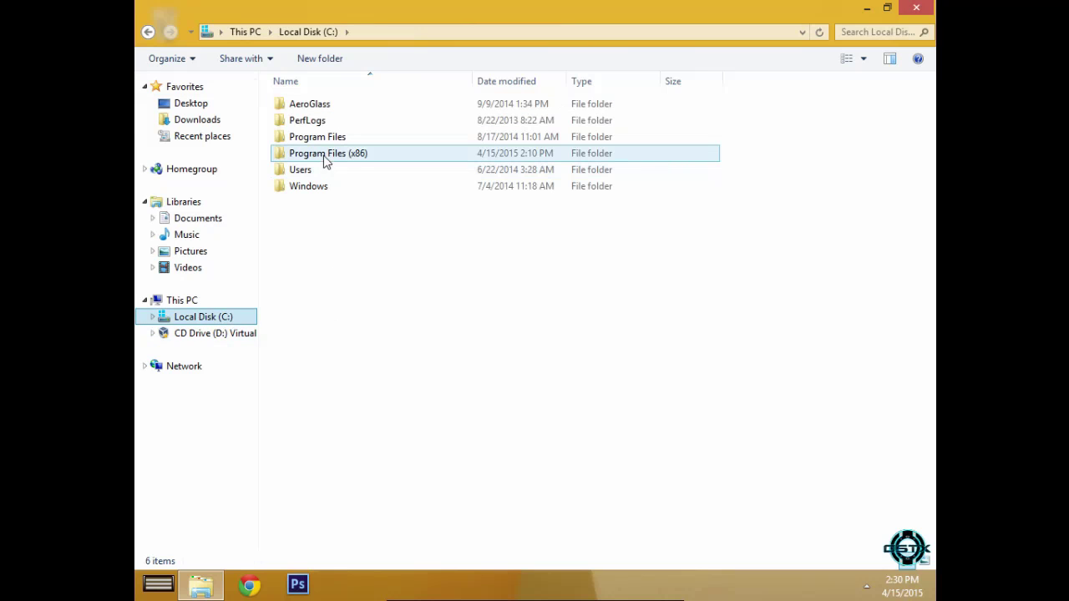
double_click(319, 192)
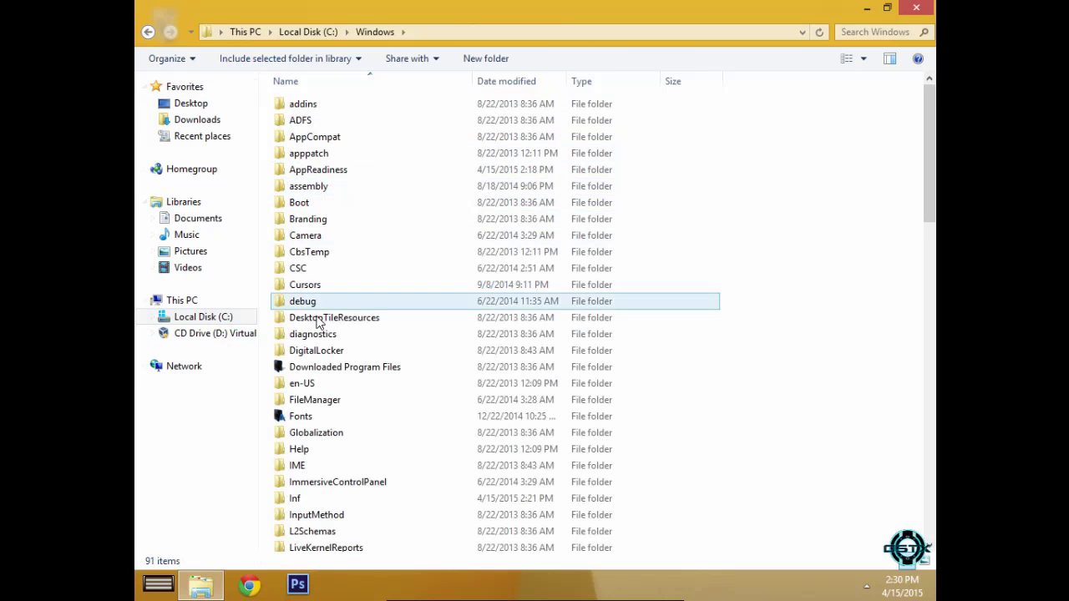
click(306, 317)
text(res)
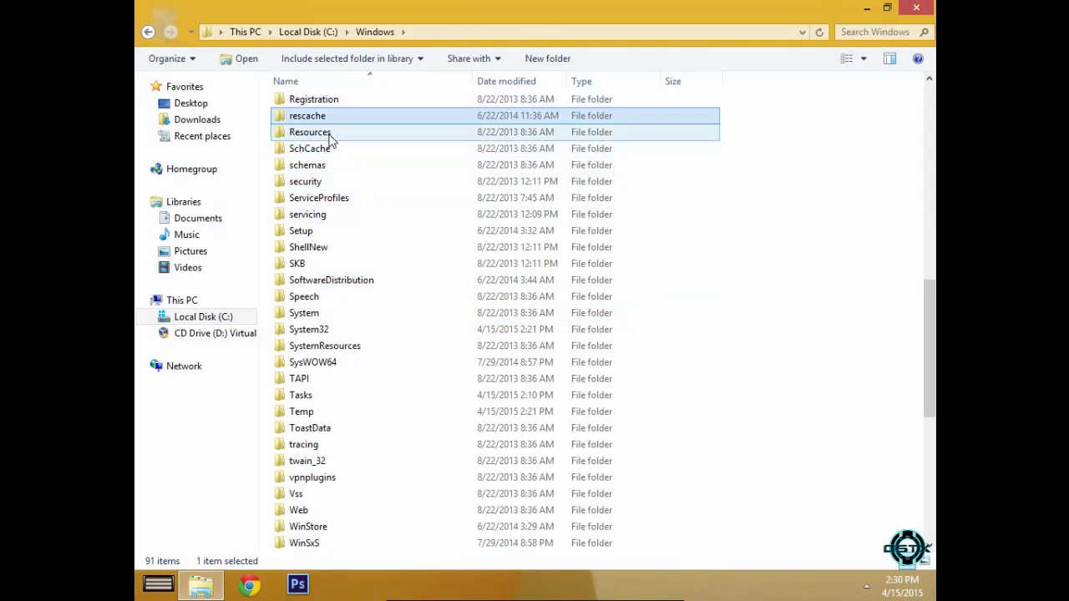
double_click(329, 136)
double_click(327, 132)
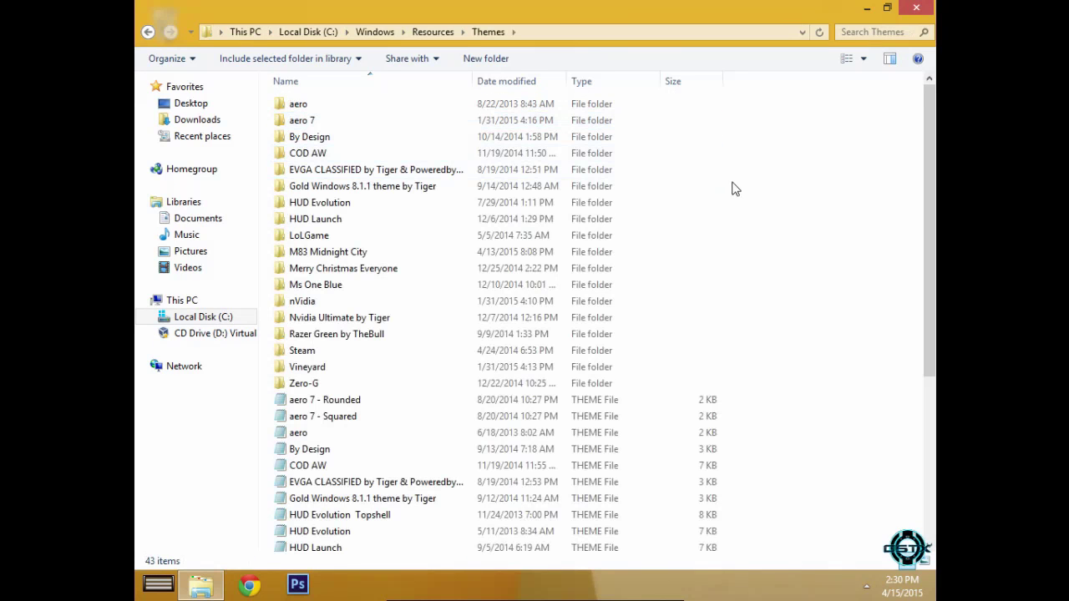
Try to paste the copied M83 Midnight City folder and THEME file into the Themes folder, and close the folder window
right_click(745, 180)
click(774, 287)
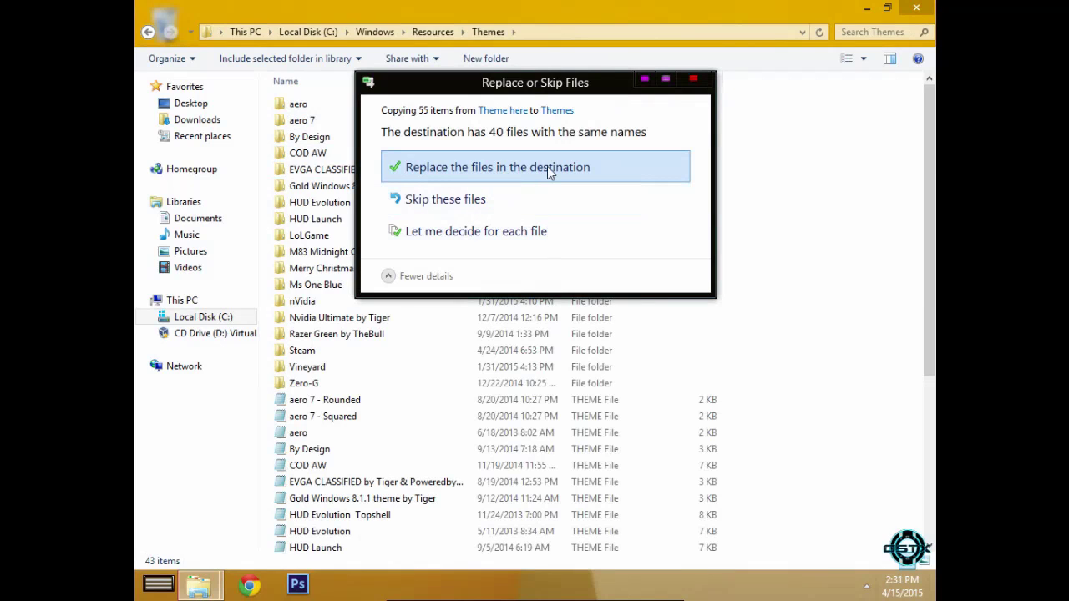
click(693, 82)
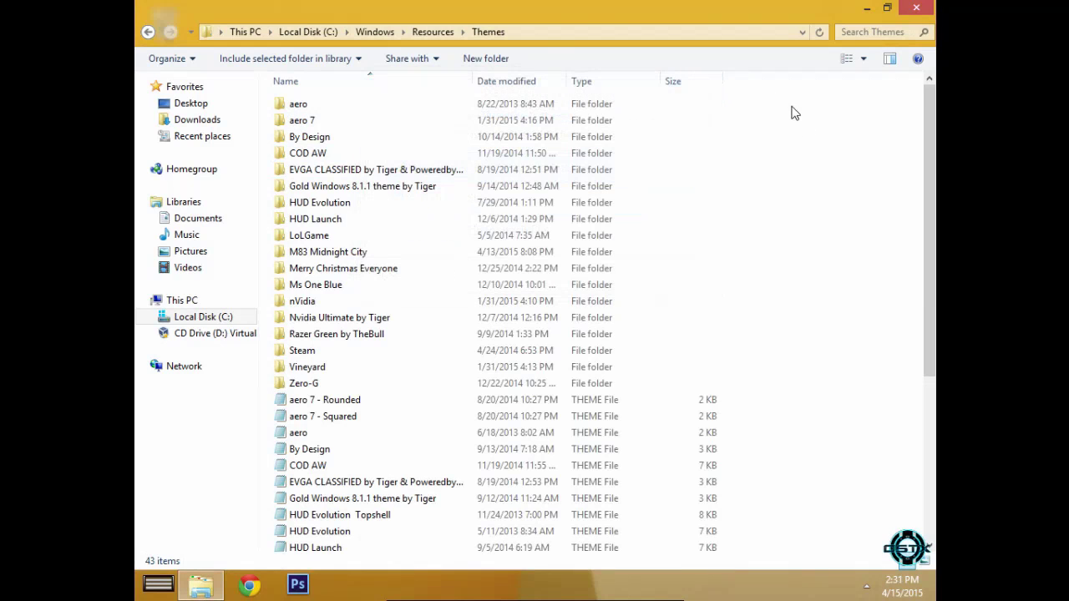
click(916, 8)
Apply the M83 Midnight City theme from the installed themes in the desktop's personalization settings and close the settings window
right_click(387, 434)
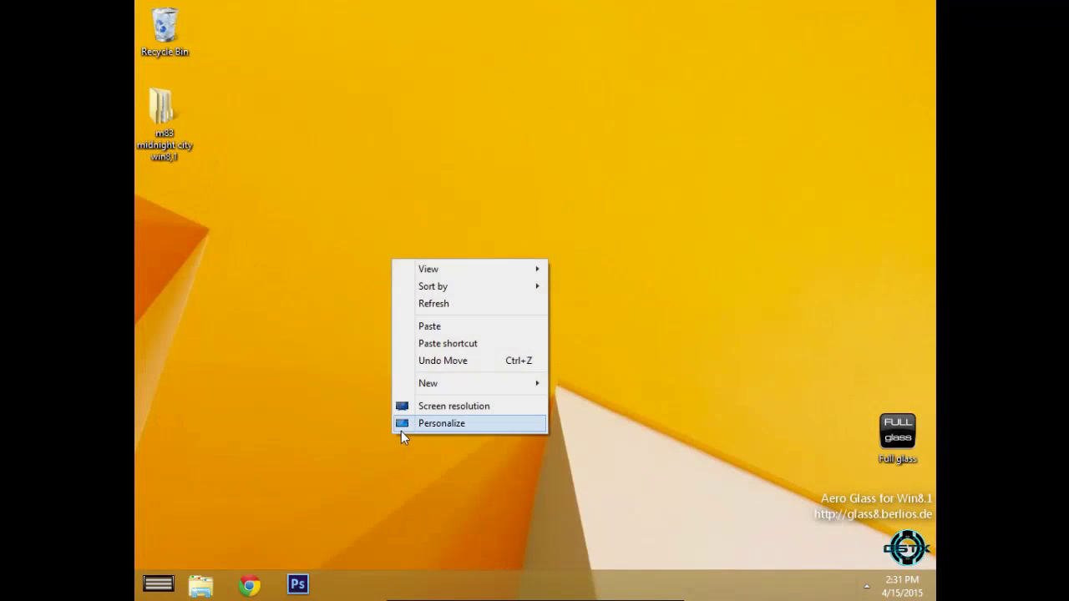
click(408, 428)
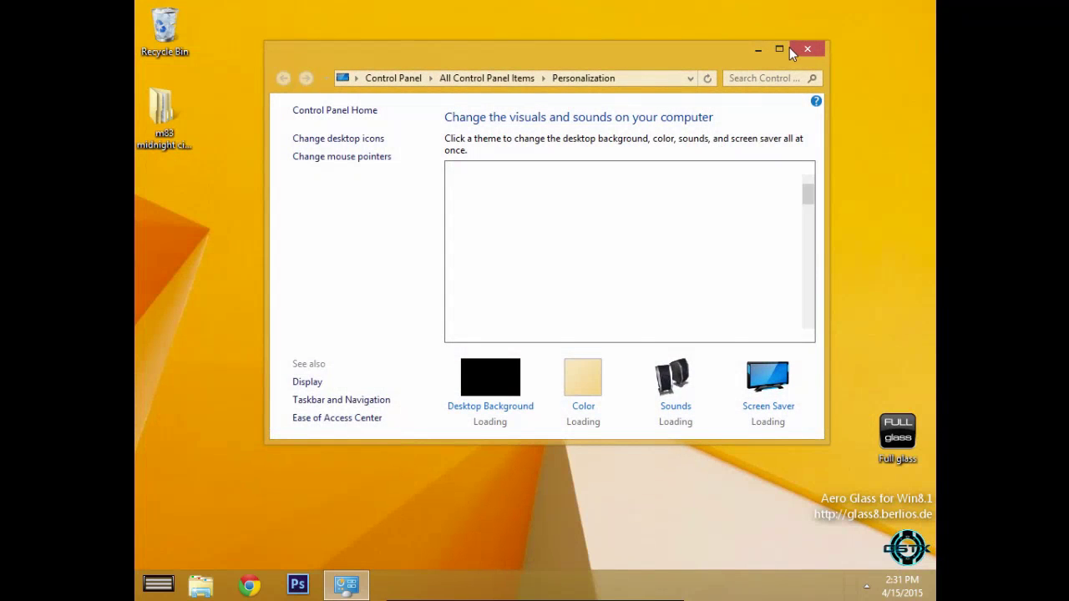
click(779, 49)
scroll(497, 376, down, 5)
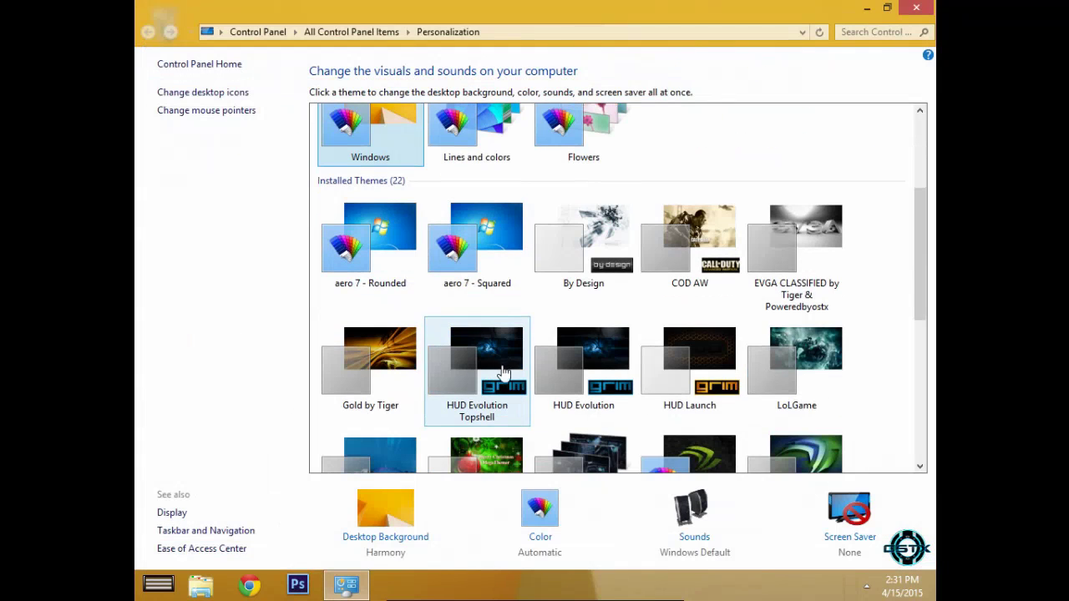
click(384, 399)
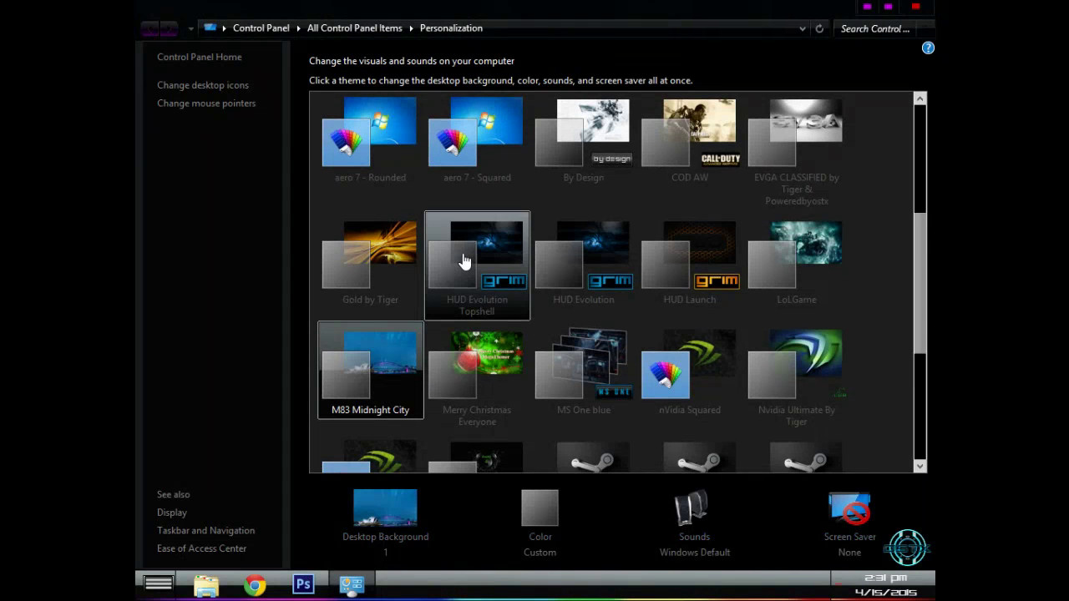
drag(660, 9, 563, 70)
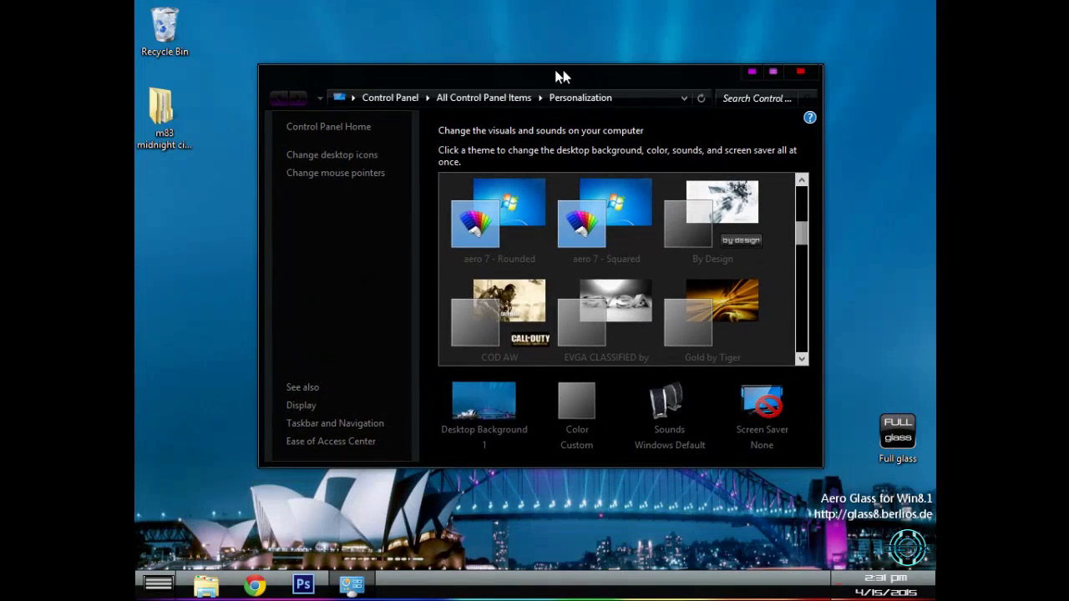
click(803, 76)
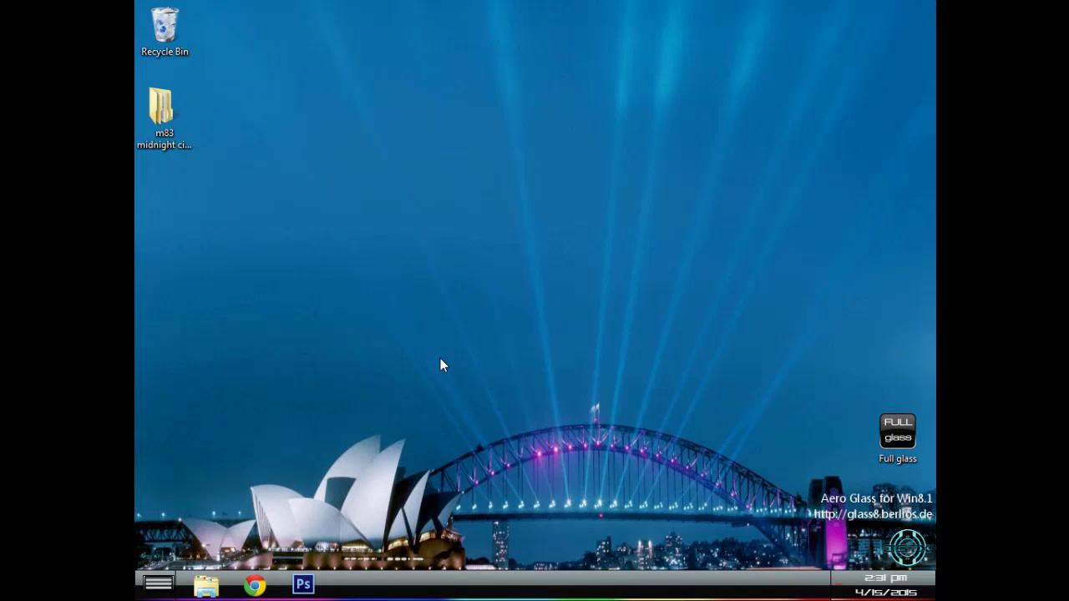
View the themed Start menu and launch Full glass from the desktop, checking the notification area
click(157, 583)
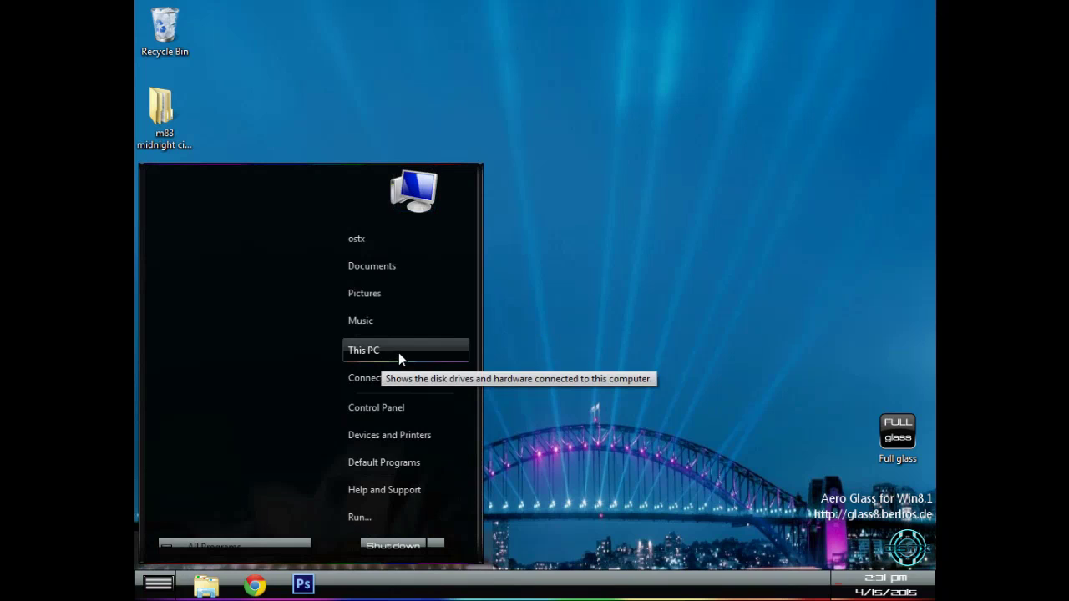
double_click(908, 445)
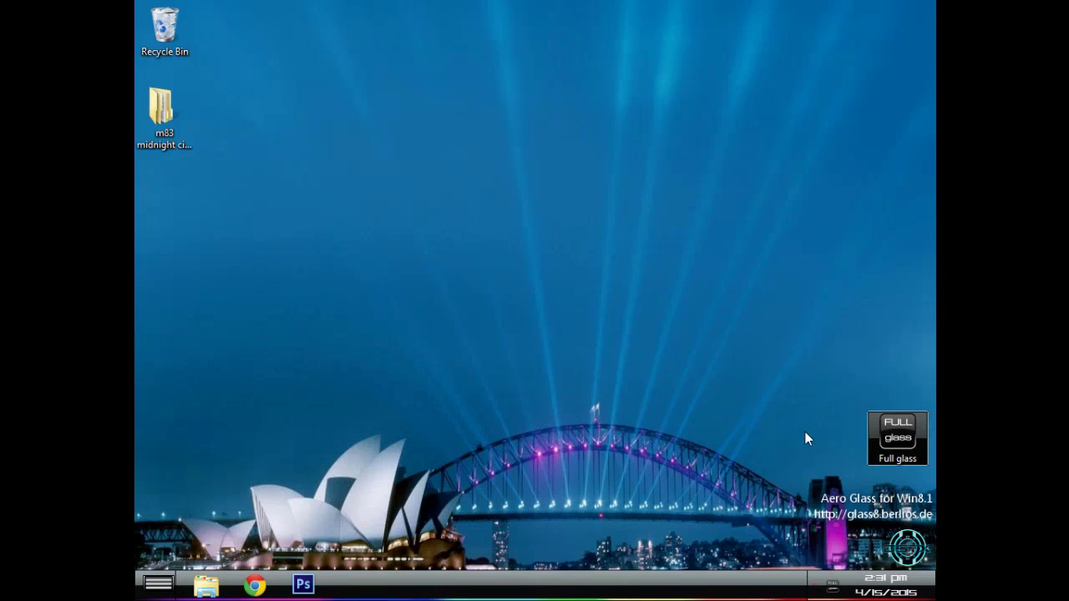
click(821, 583)
click(840, 580)
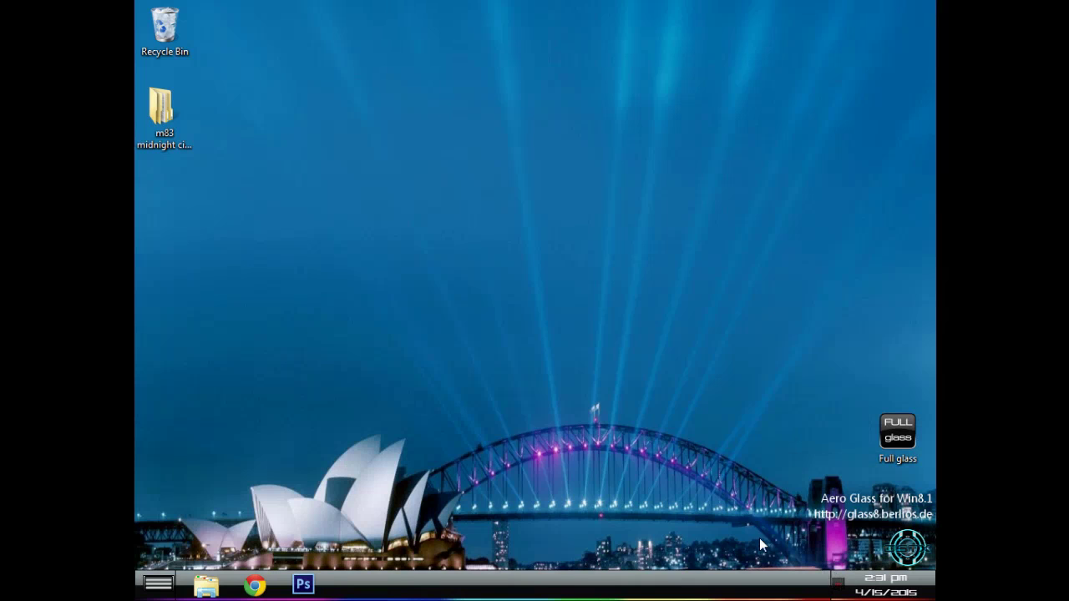
Open This PC to inspect the glass look, restore its window to a smaller size, widen the navigation pane slightly, and close it
click(166, 589)
click(412, 356)
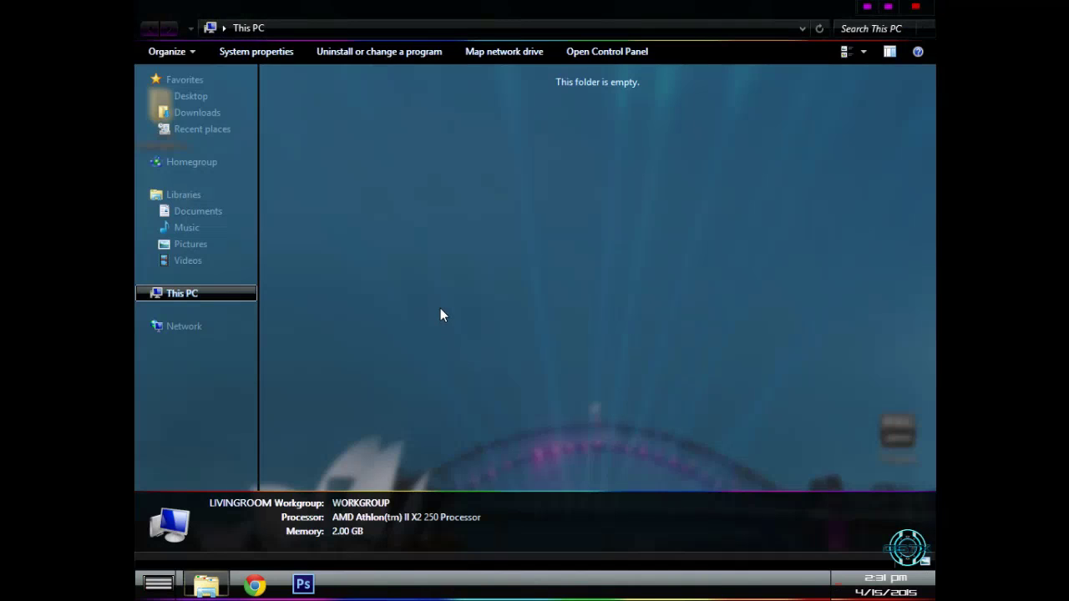
drag(520, 7, 626, 63)
mouse_move(450, 171)
mouse_down()
mouse_move(447, 239)
mouse_move(461, 171)
mouse_up()
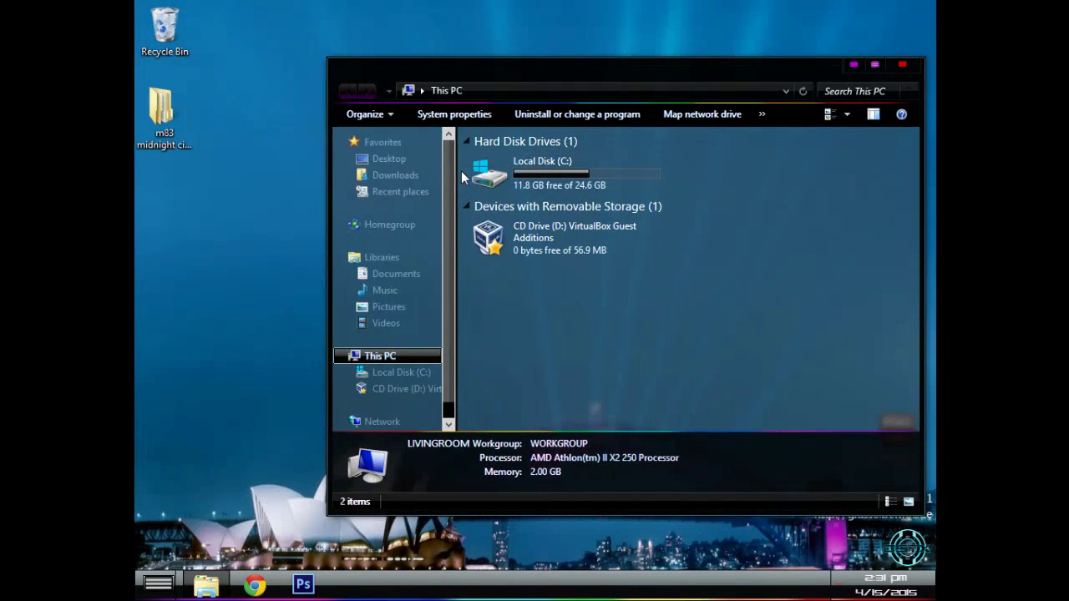
click(902, 67)
Open the properties of This PC to examine the themed System information page
click(158, 585)
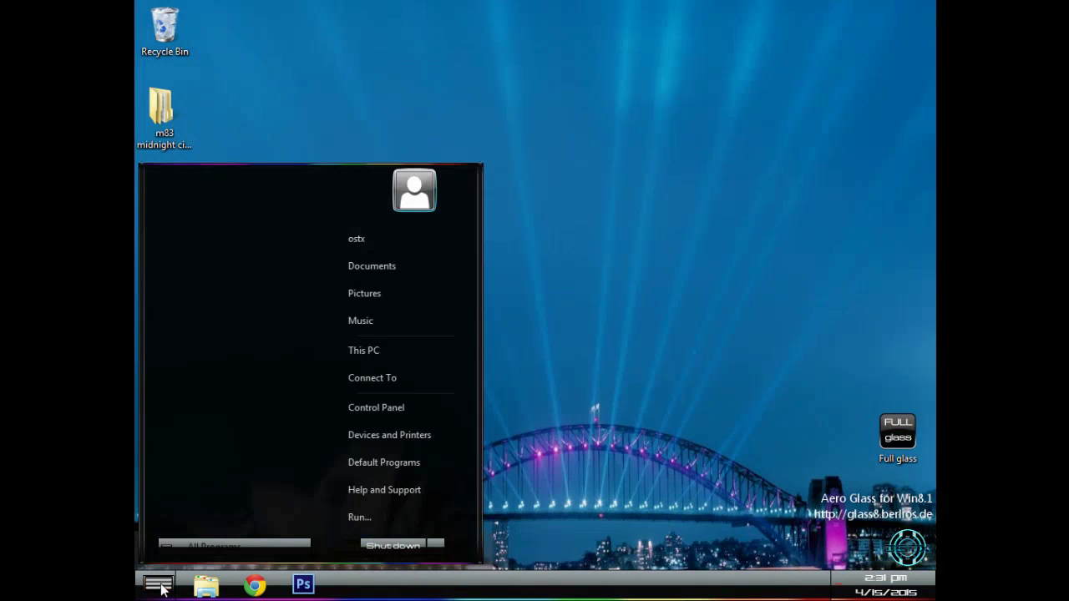
right_click(406, 357)
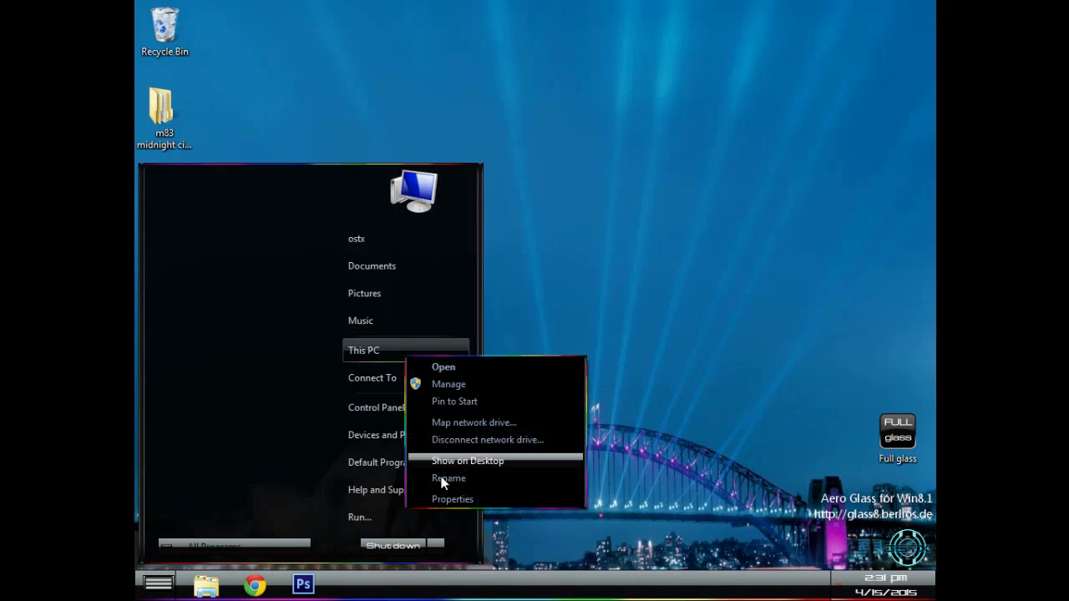
click(444, 500)
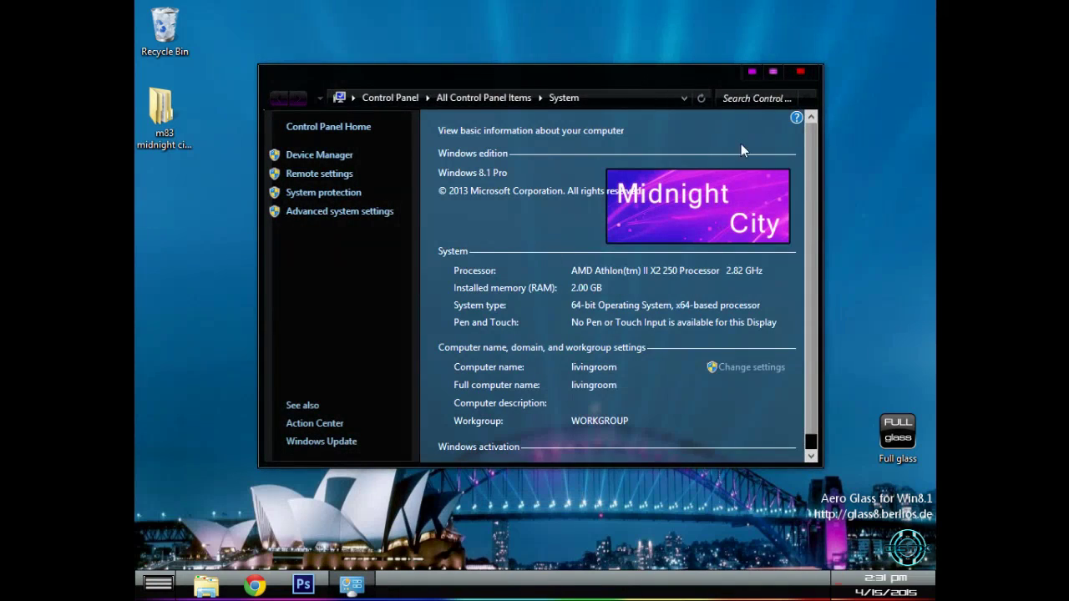
Maximize the System information window to view its themed look at full size, and close it
click(773, 71)
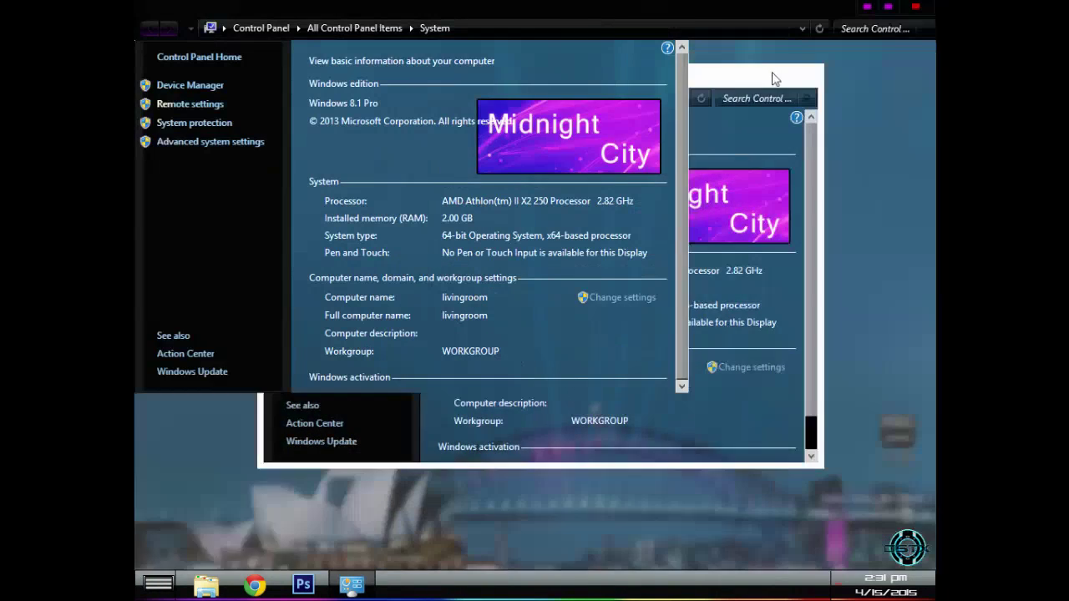
key(alt+F4)
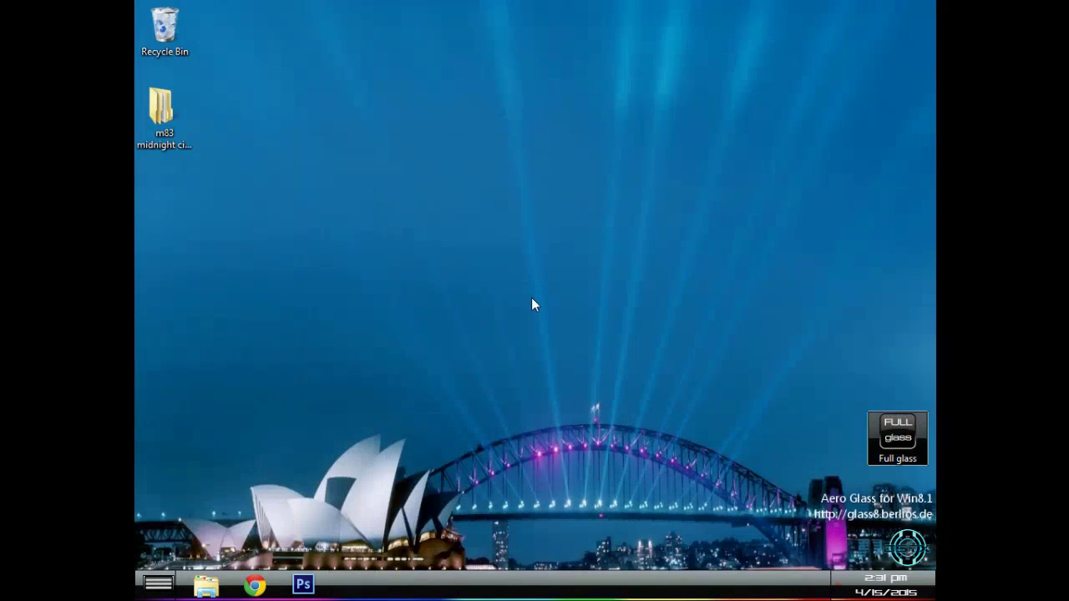
Open the desktop background settings from personalization and browse the M83 Midnight City wallpapers
right_click(532, 297)
right_click(458, 444)
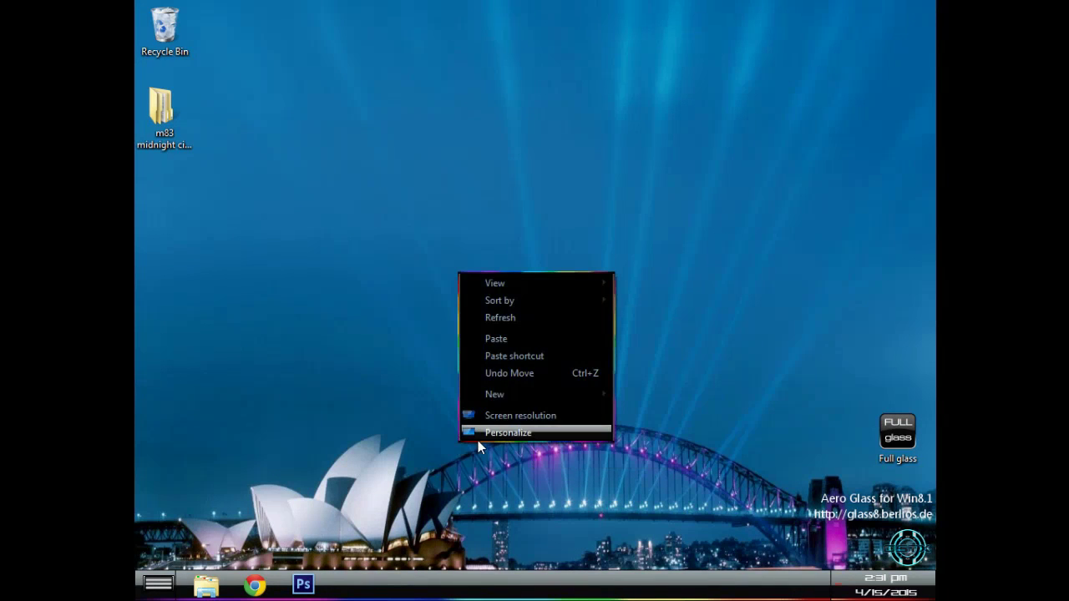
click(480, 435)
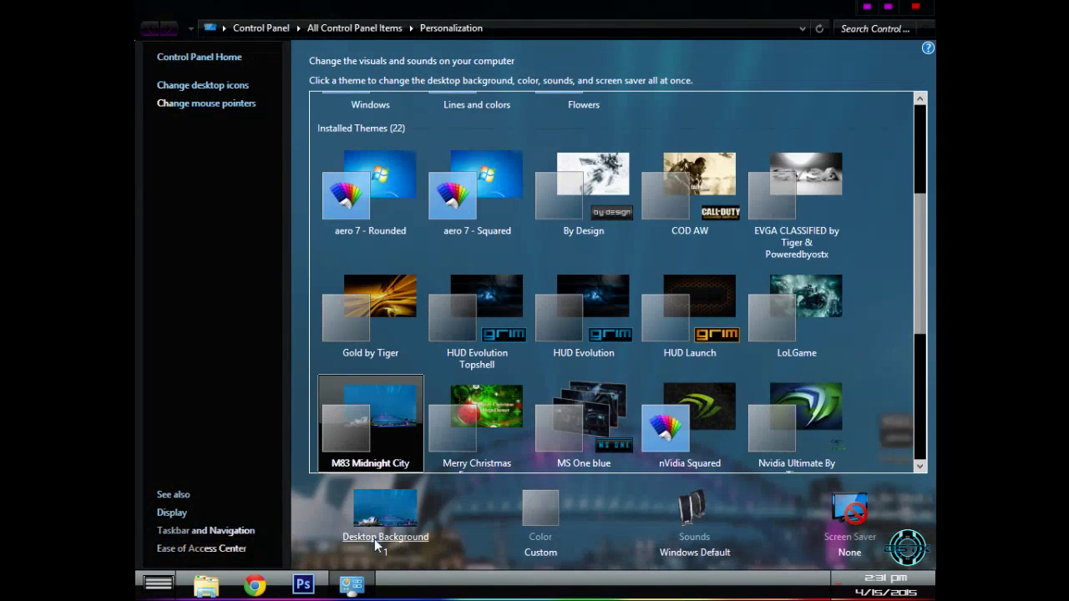
click(367, 538)
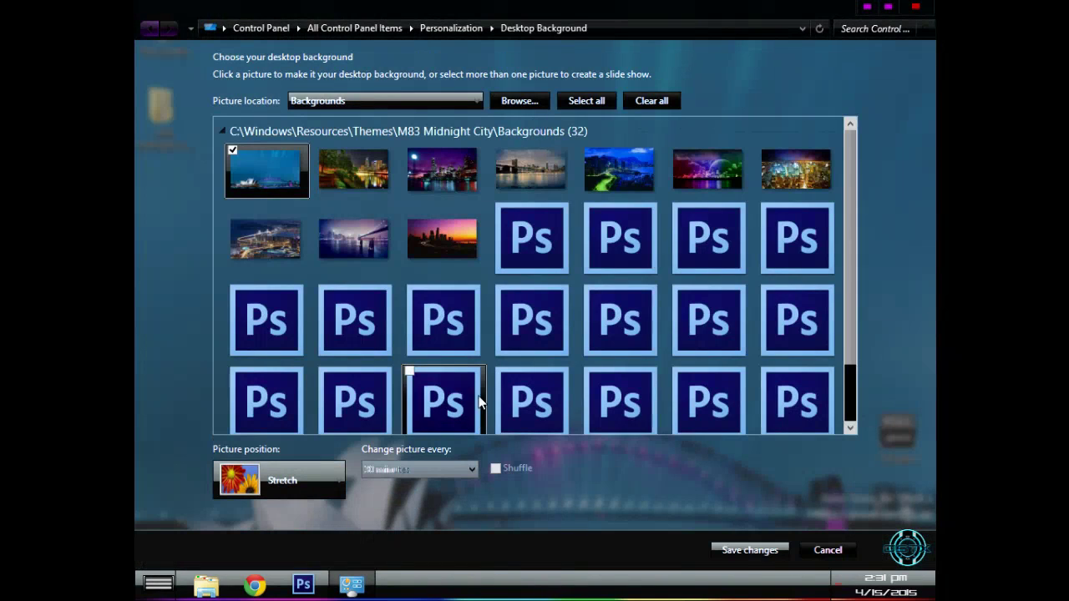
scroll(843, 205, down, 2)
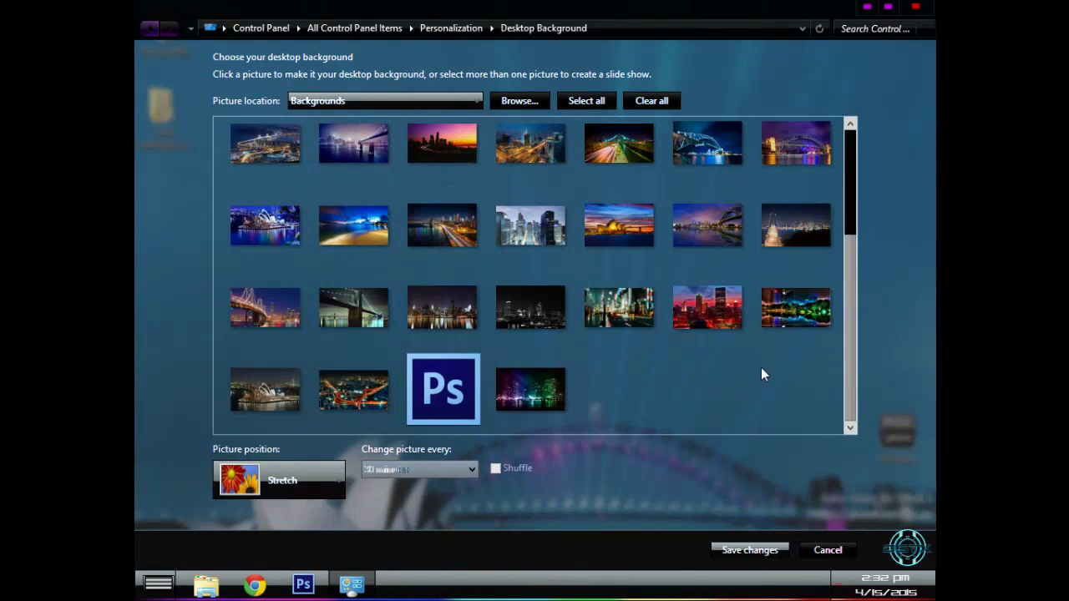
drag(847, 343, 844, 217)
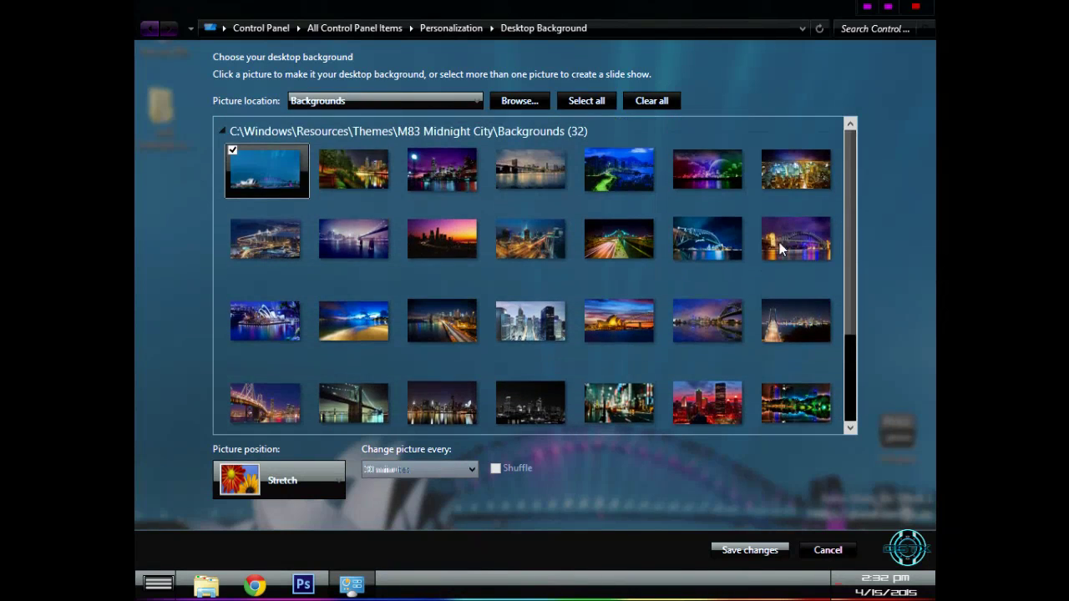
Set the purple night bridge picture in the second row as desktop background, save the changes, and close the personalization window
click(361, 257)
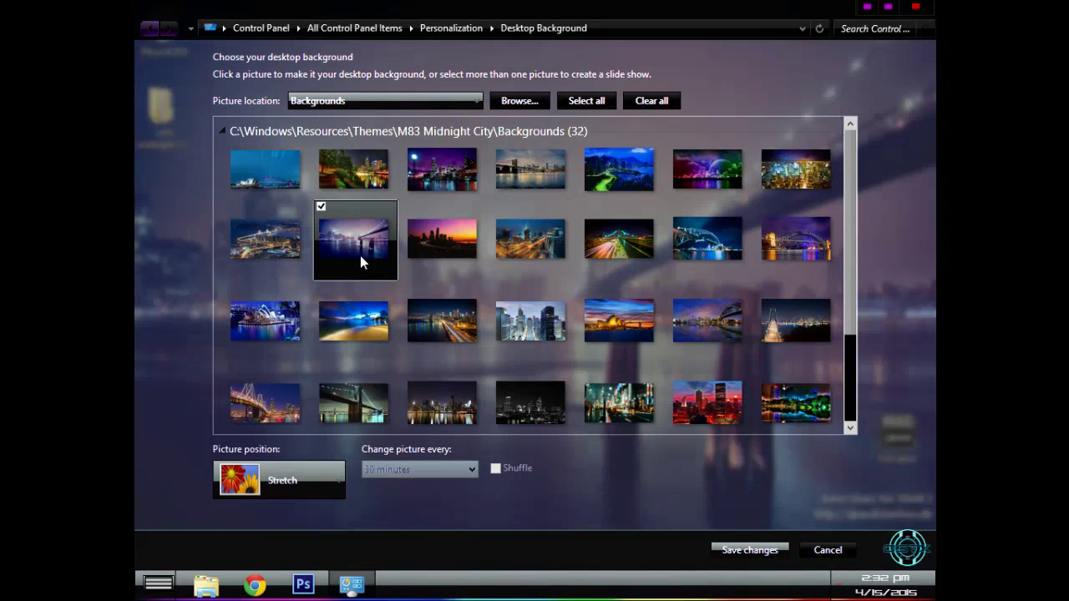
click(750, 551)
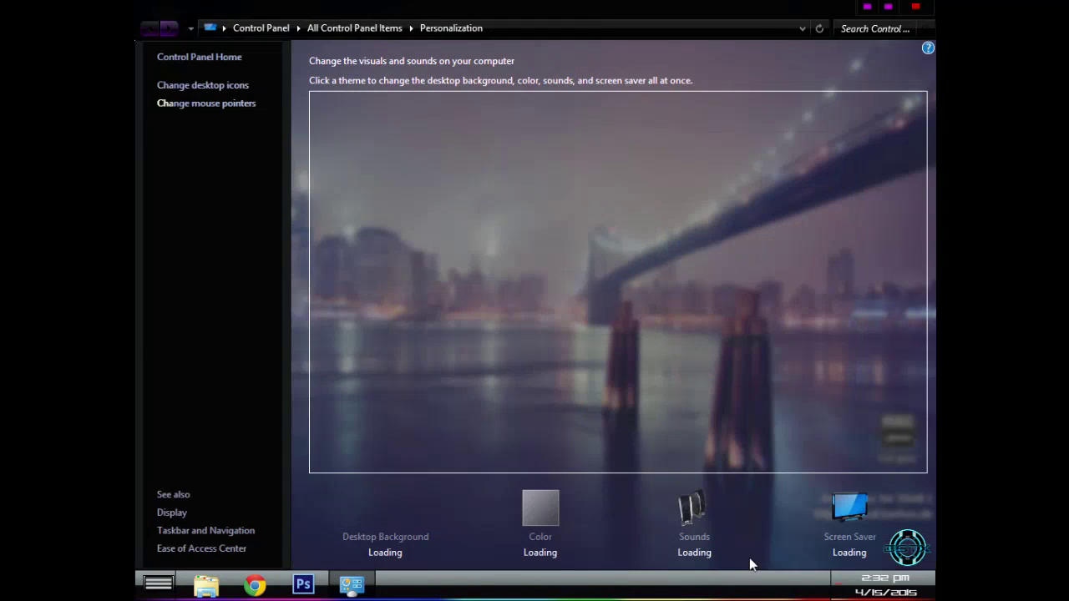
click(916, 7)
Open the Control Panel to inspect its themed icons and glass look, move its window nearer the screen centre, and close it
click(144, 582)
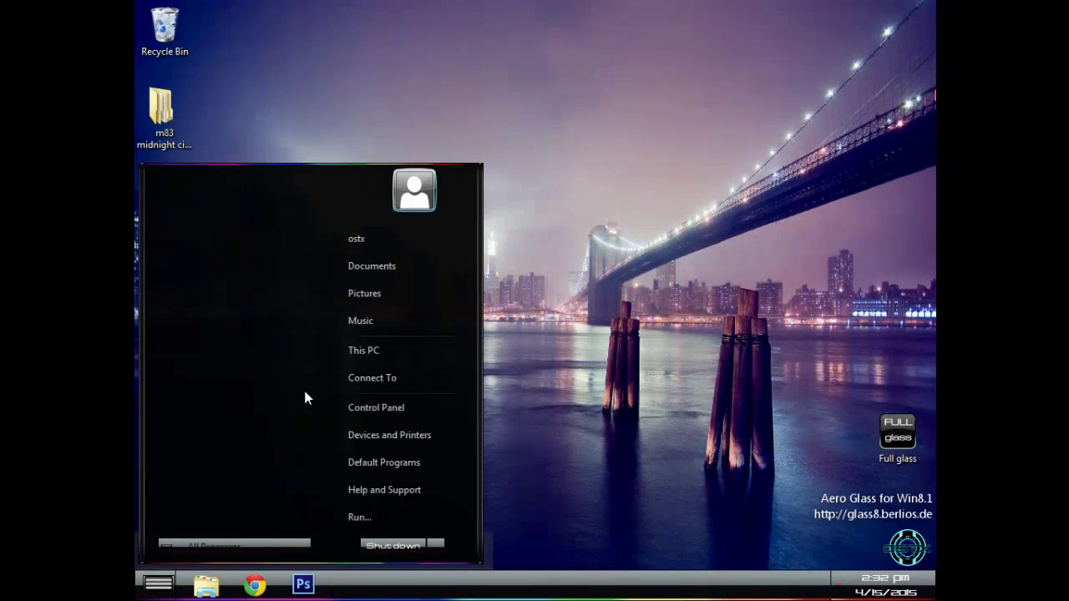
click(410, 386)
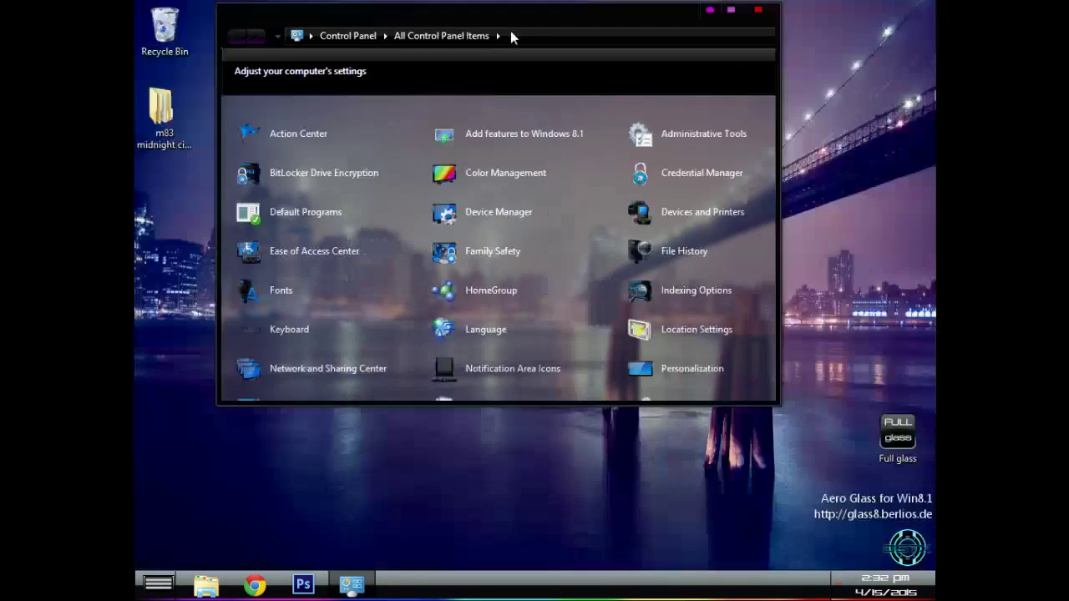
drag(510, 31, 591, 50)
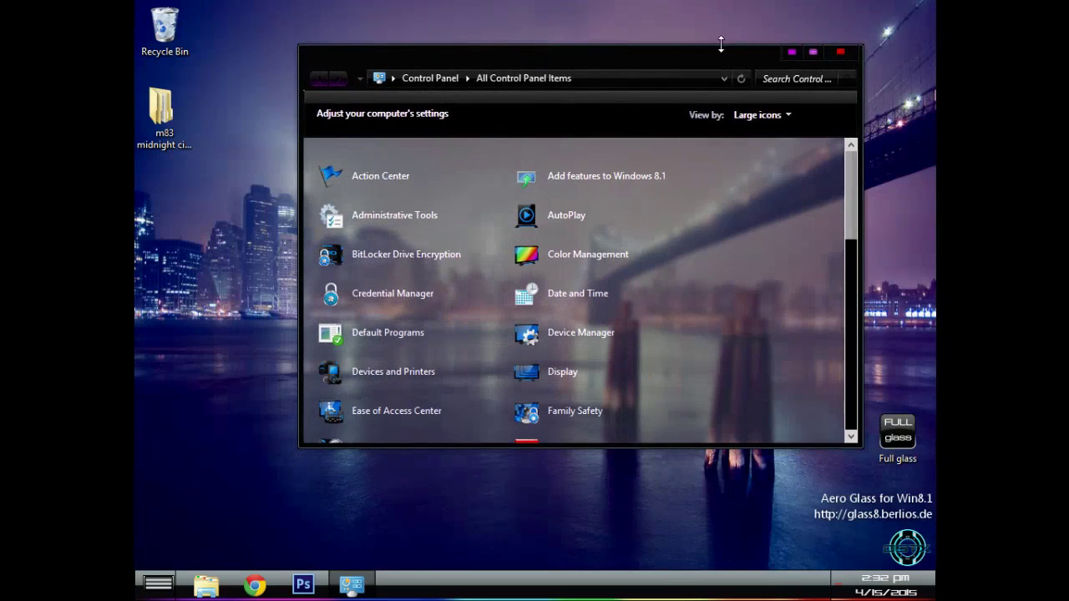
click(840, 53)
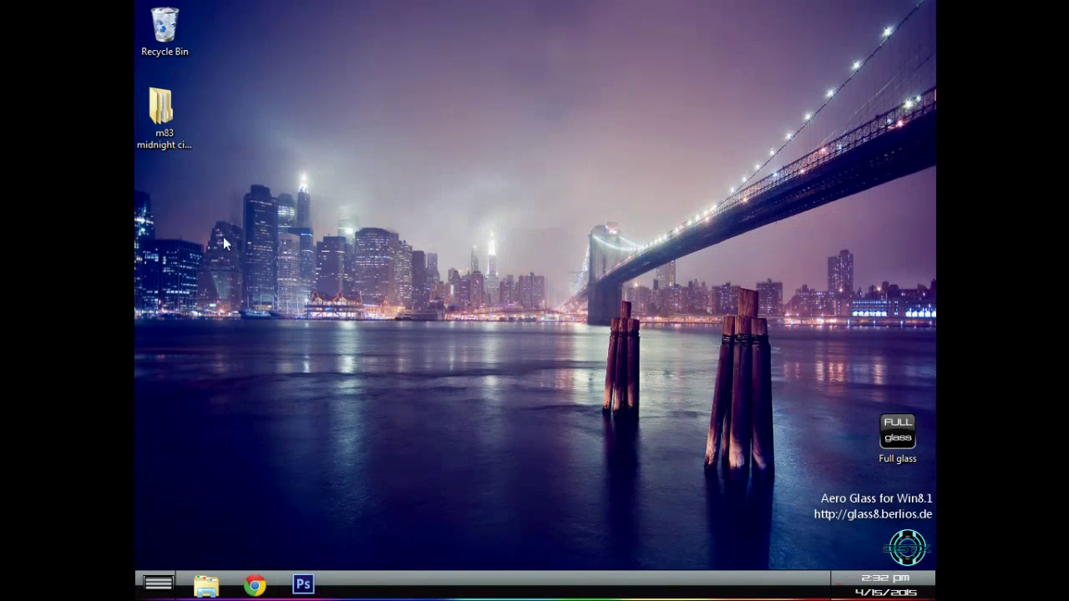
right_click(289, 152)
click(373, 199)
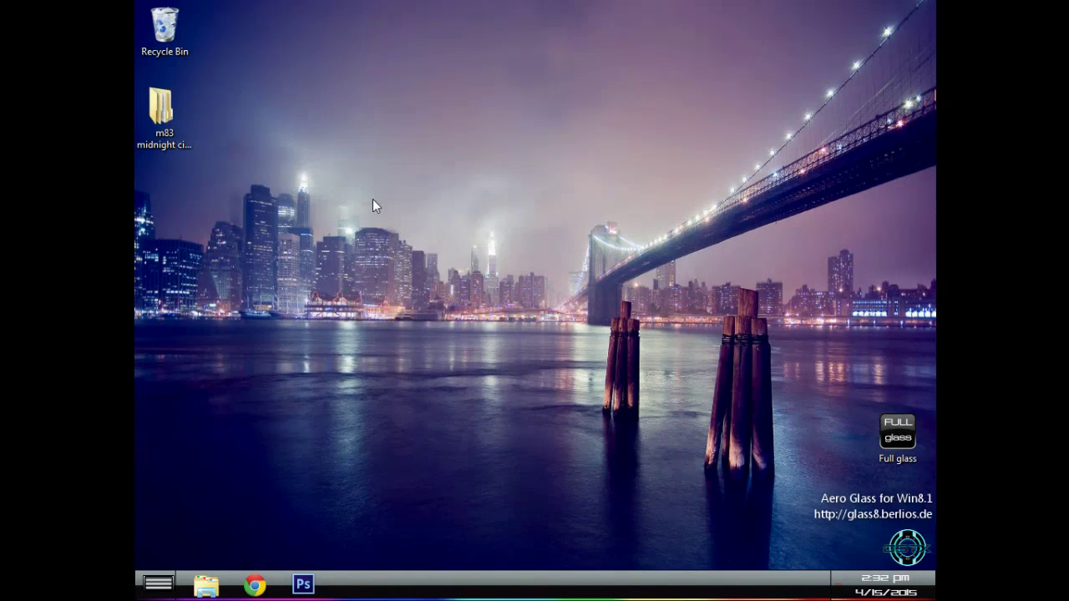